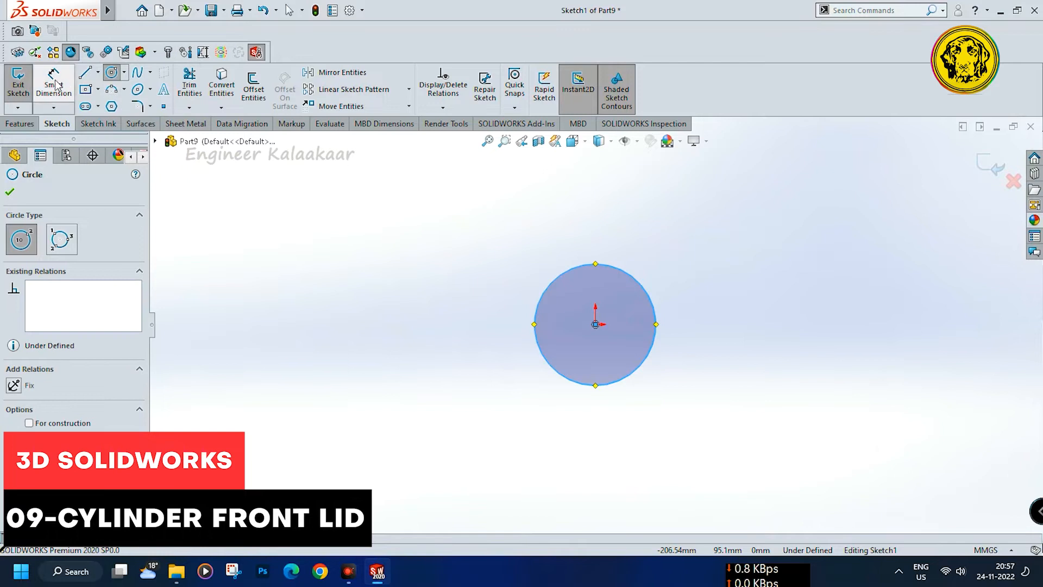
- Dimension the circle centred on the origin to a diameter of 28 mm
left_click(639, 372)
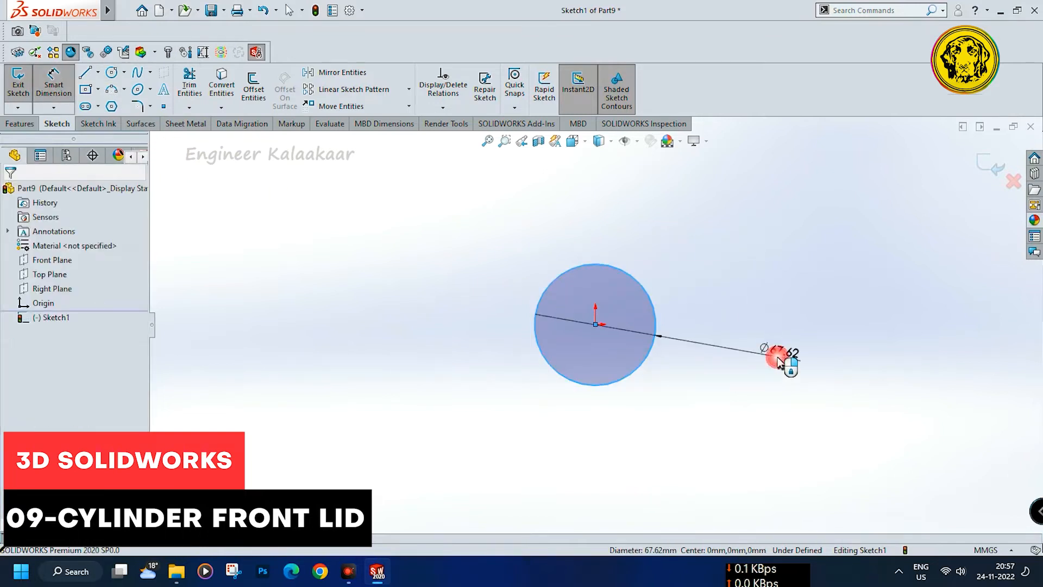
left_click(784, 361)
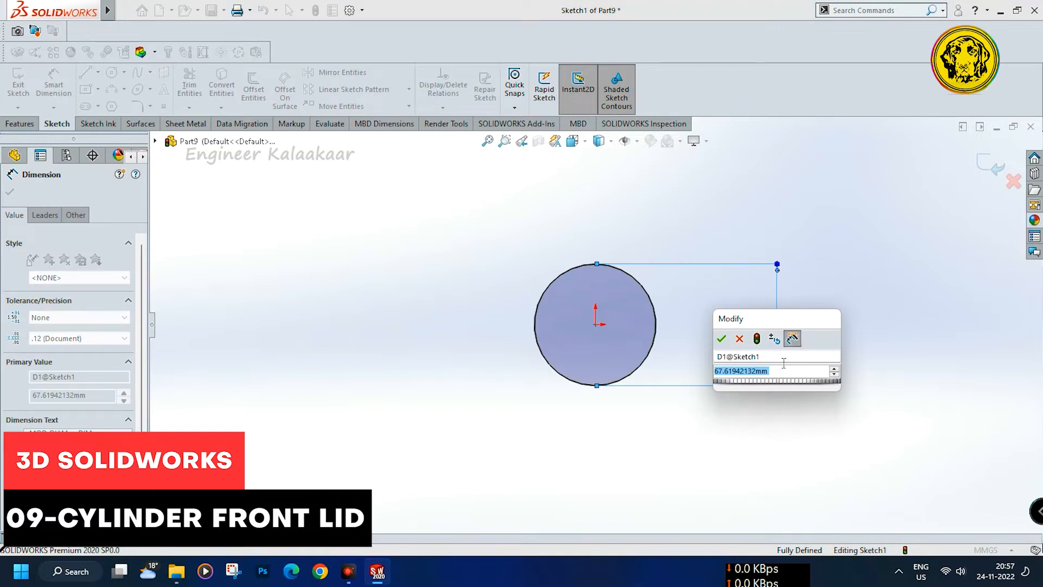
type("2")
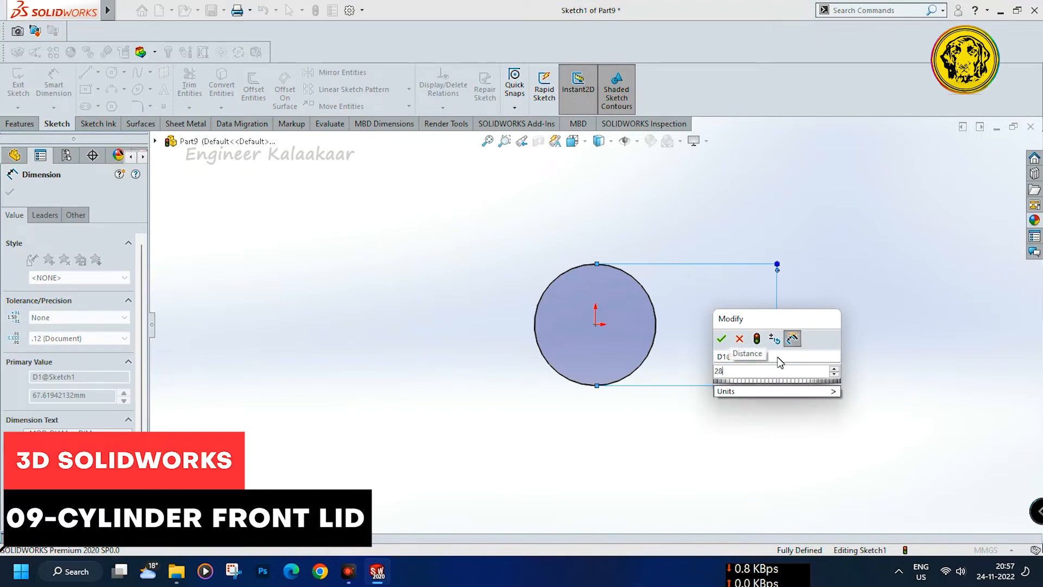
type("8")
key("Return")
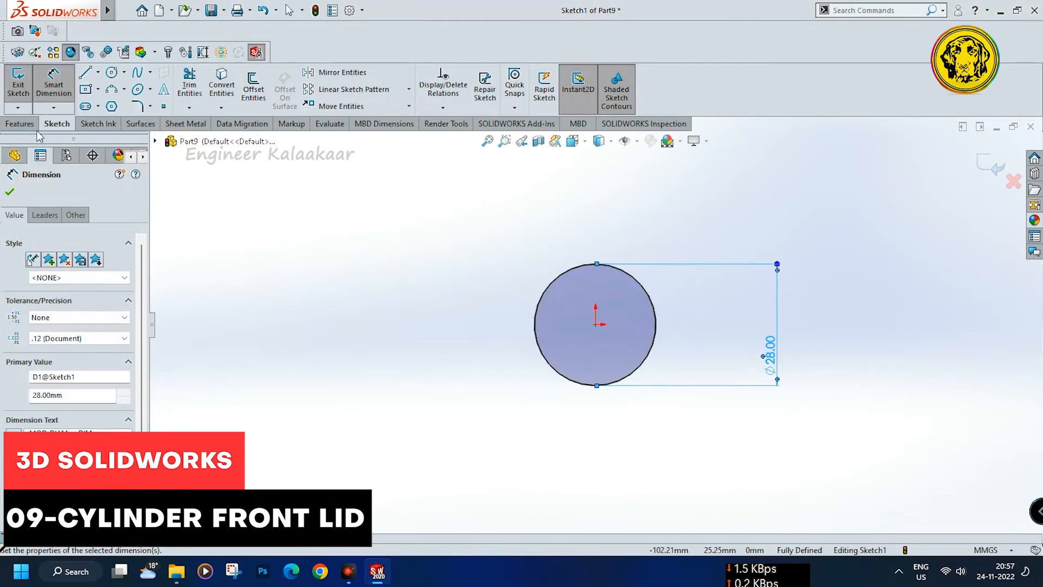
- Extrude the 28 mm circle as a blind boss 3 mm deep
left_click(19, 123)
left_click(27, 92)
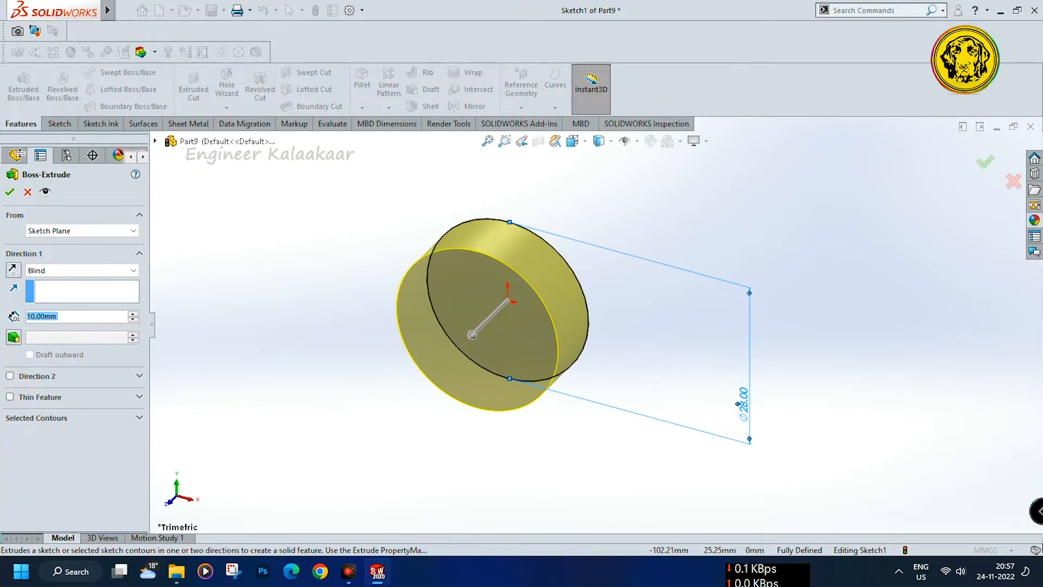
type("3")
key("Return")
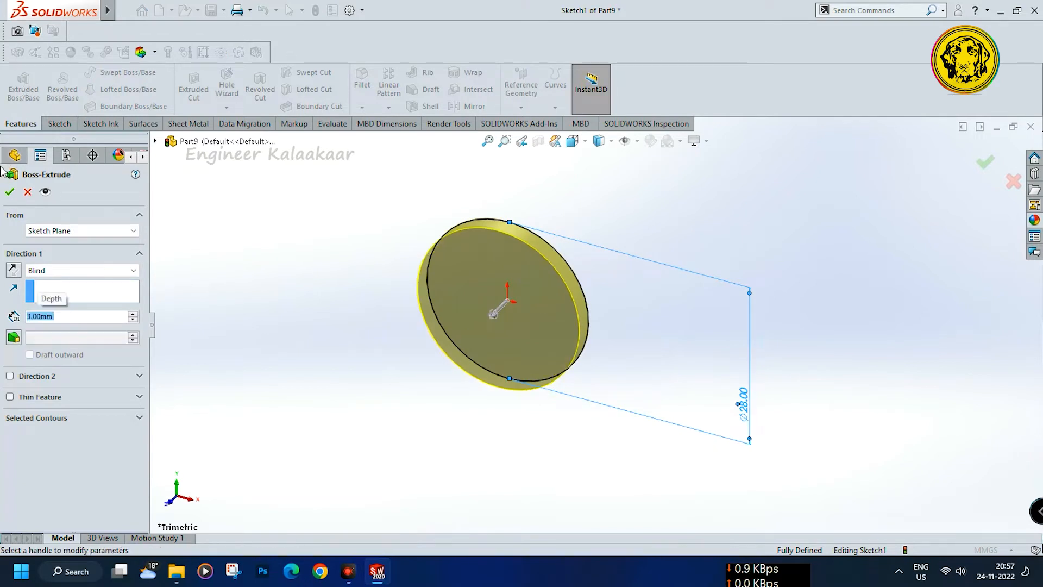
left_click(9, 191)
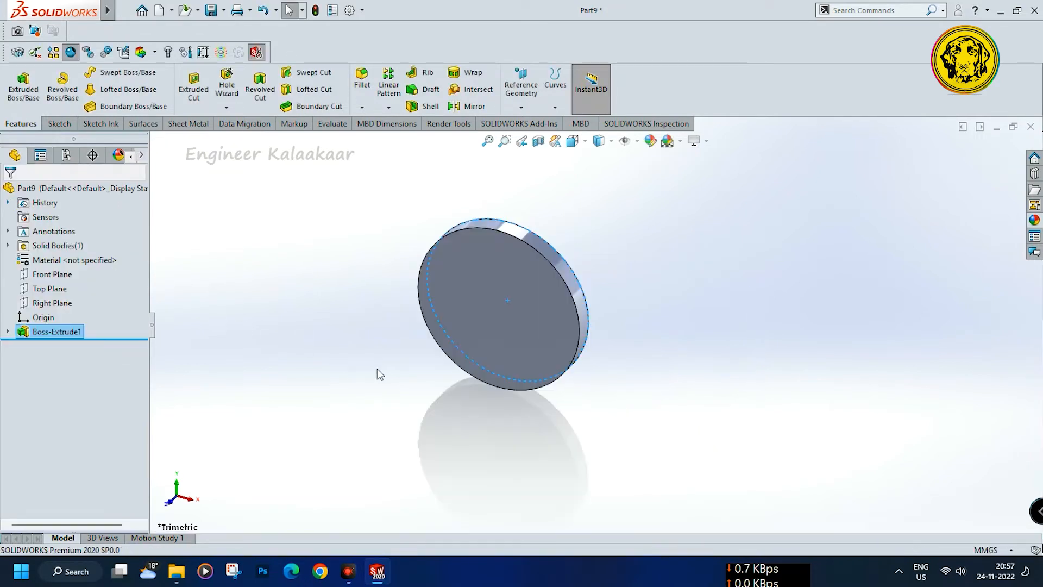
- Start a sketch on the disc's front face and draw an origin-centred circle about 41 mm in diameter
right_click(492, 354)
left_click(531, 274)
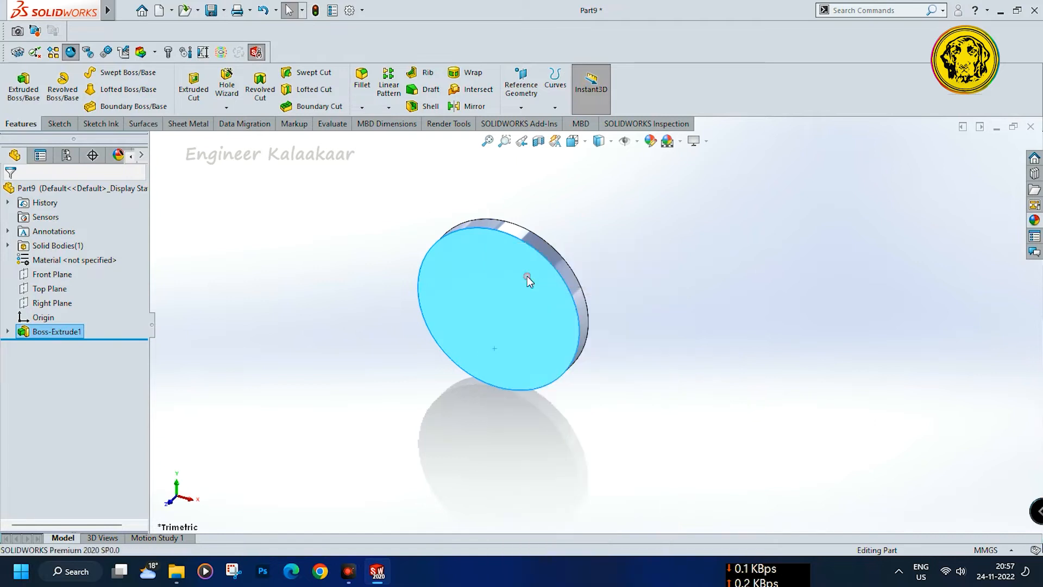
left_click(112, 72)
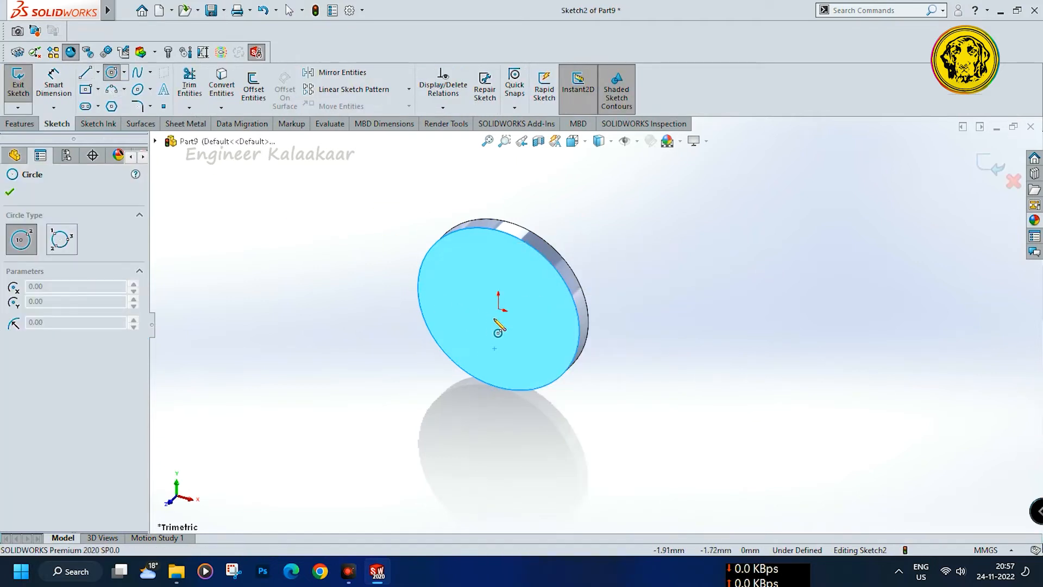
key("ctrl+8")
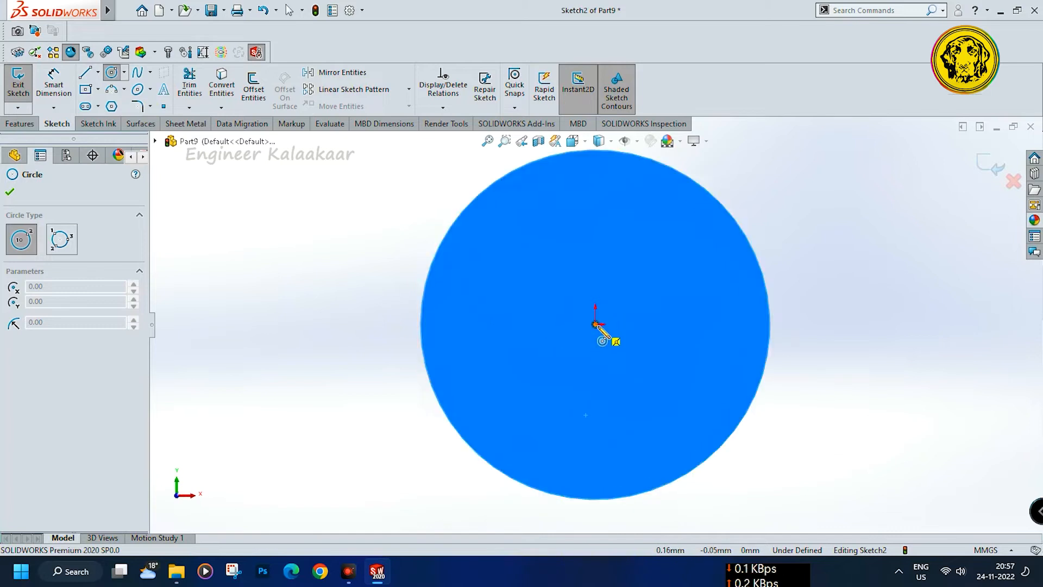
left_click(594, 334)
left_click(849, 379)
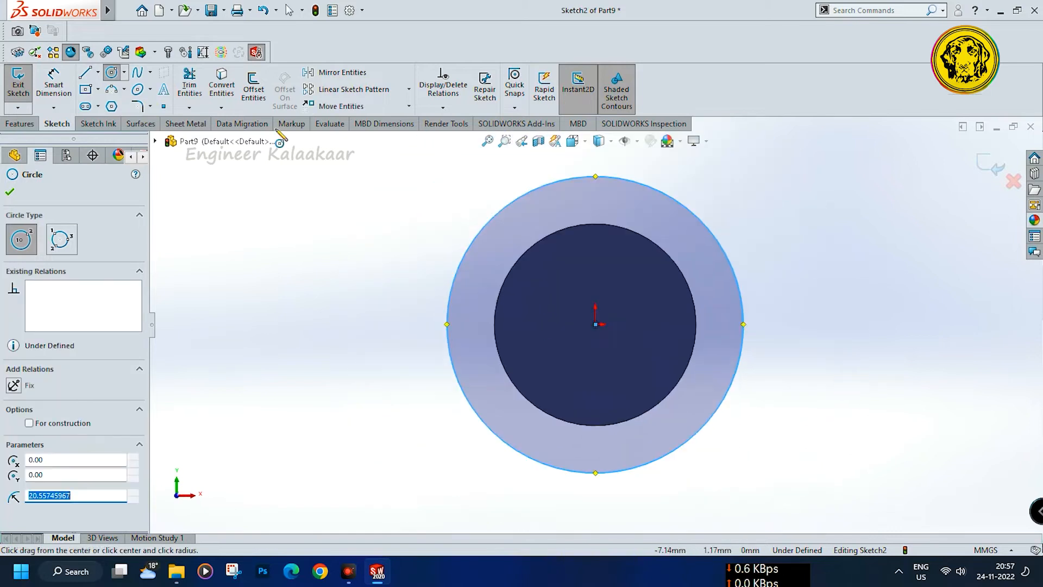
- Dimension the new circle around the disc to a diameter of 47 mm
left_click(60, 82)
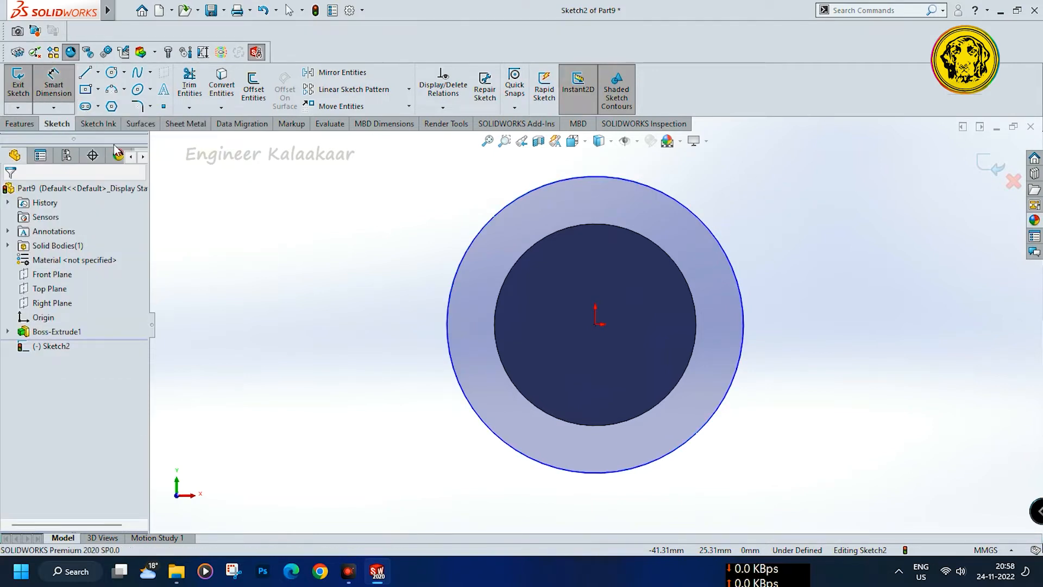
left_click(743, 378)
left_click(837, 320)
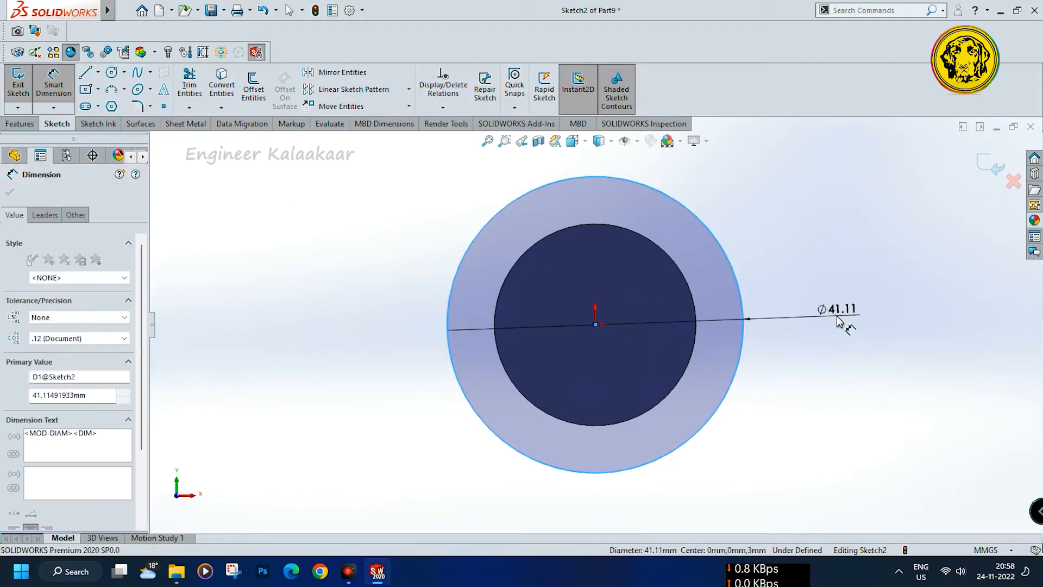
type("47")
key("Return")
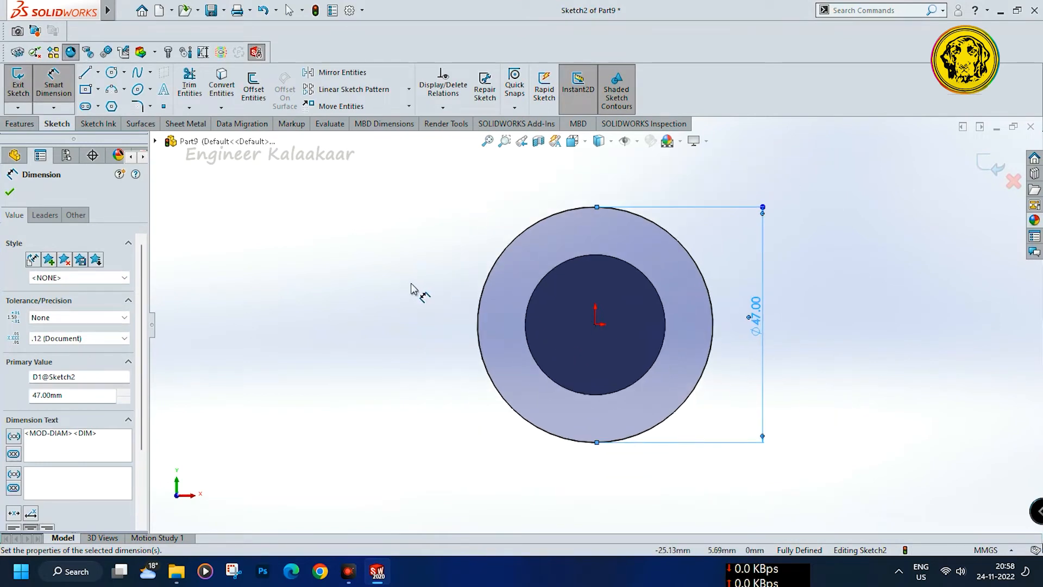
left_click(9, 192)
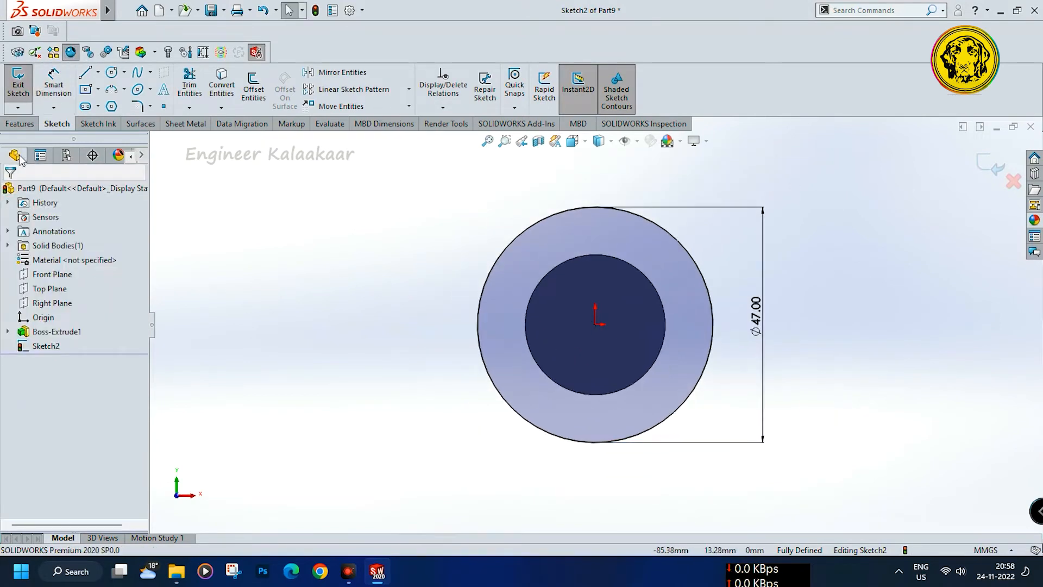
- Extrude the 47 mm circle as a blind boss 3 mm deep, merged with the first disc
left_click(23, 124)
left_click(38, 99)
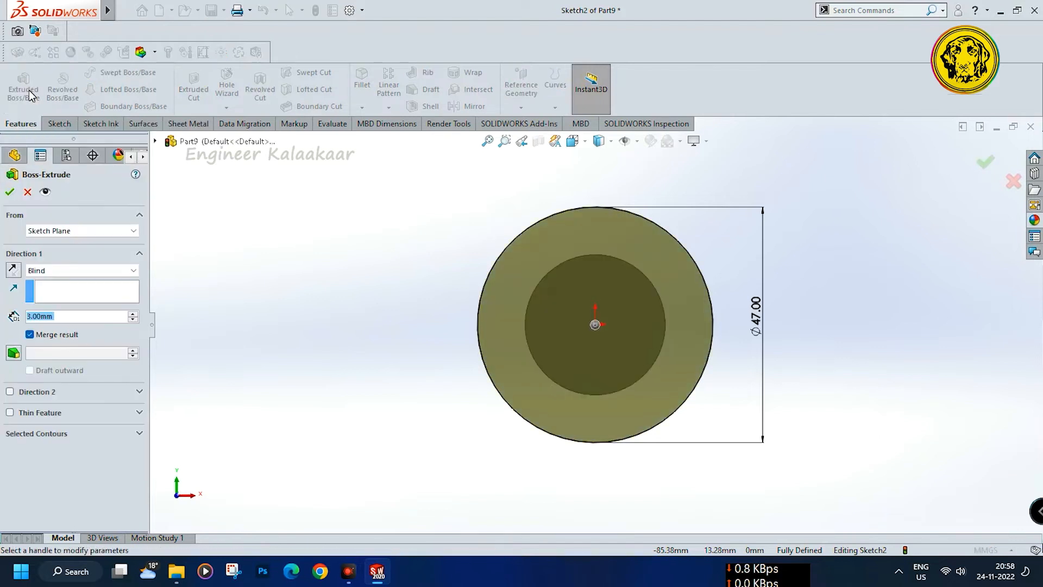
left_click(10, 192)
- Start a sketch on the 47 mm disc's front face and draw an origin-centred circle about 67 mm in diameter
middle_click_drag(435, 277, 506, 320)
left_click(544, 335)
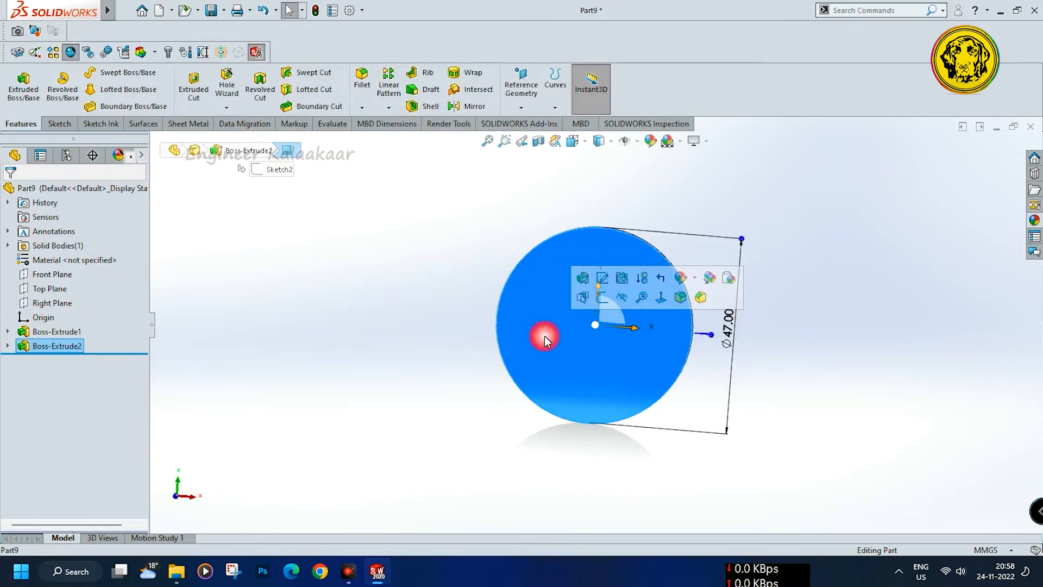
left_click(603, 297)
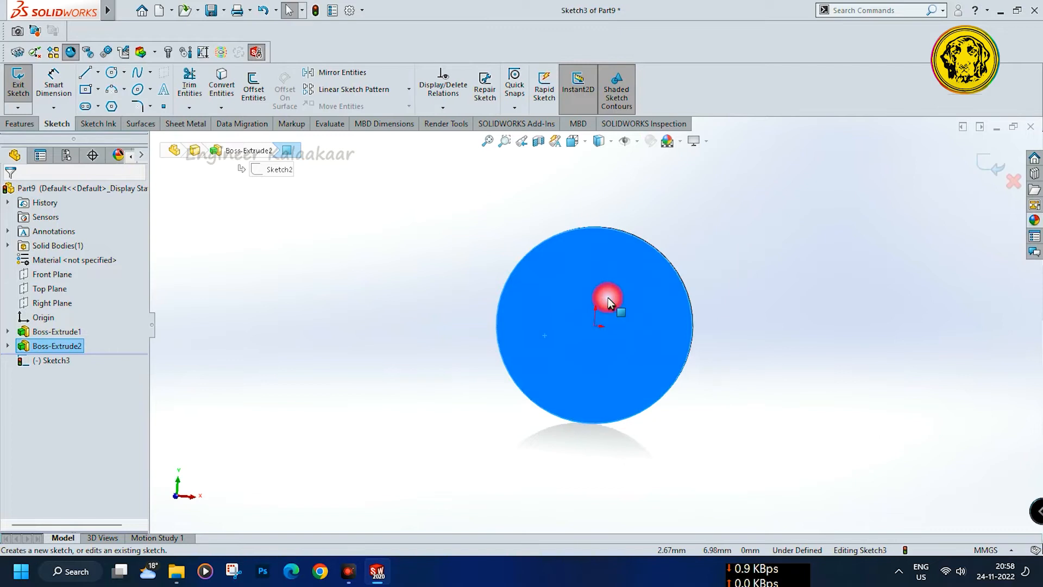
left_click(115, 76)
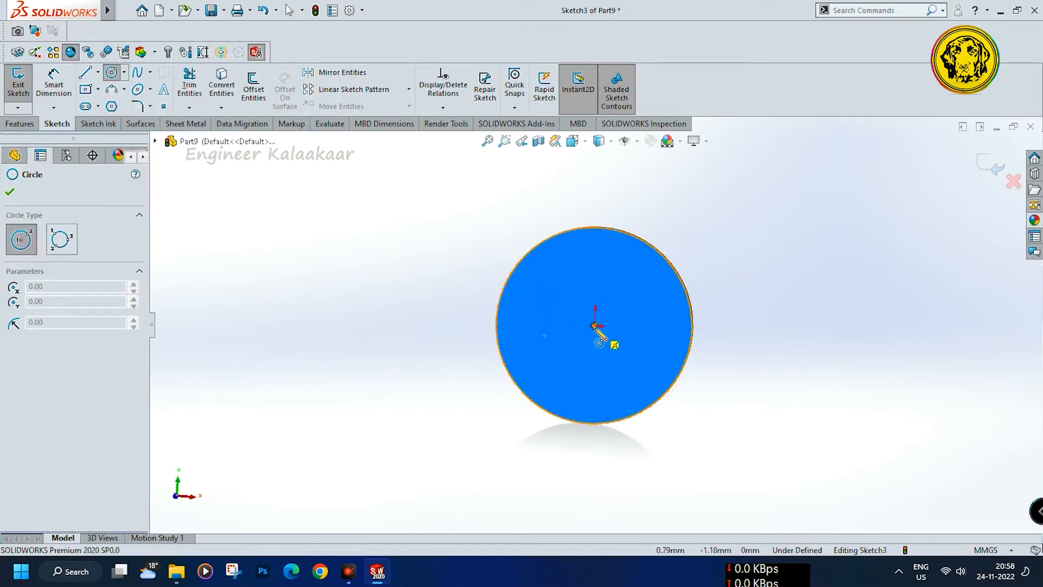
left_click(593, 325)
left_click(734, 337)
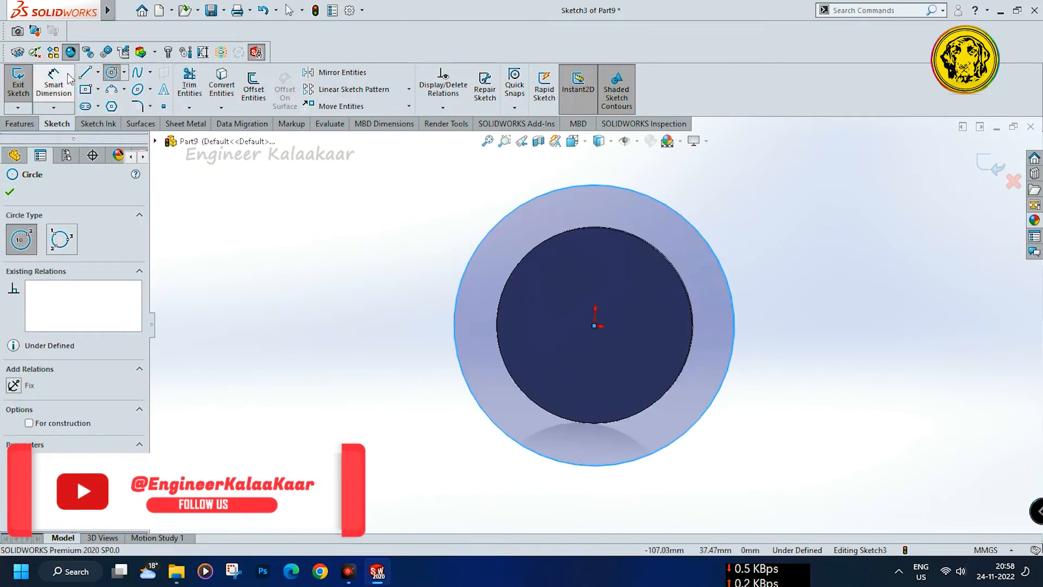
key("Escape")
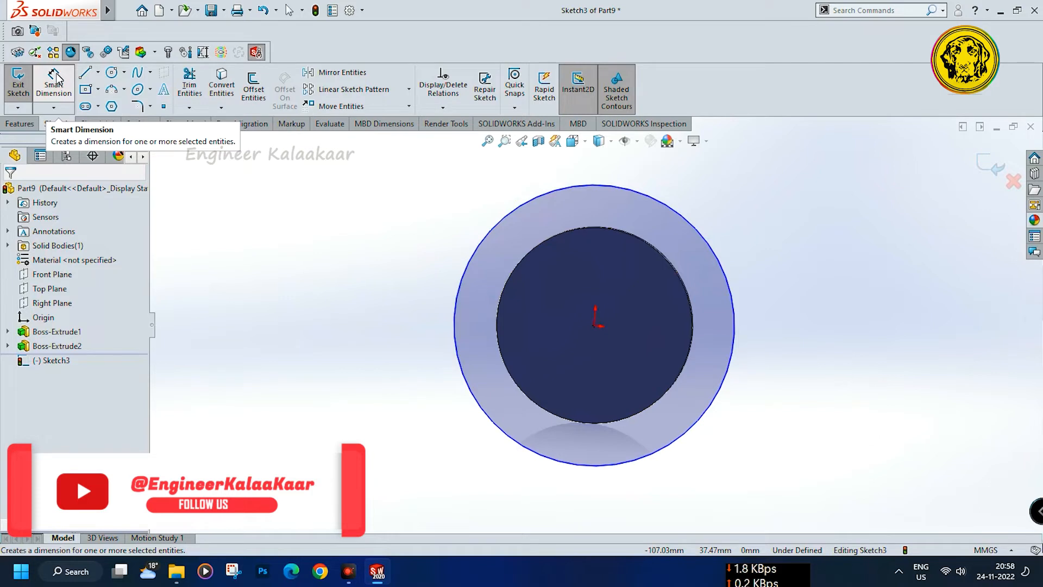
- Dimension the outer circle on the 47 mm disc's face to a diameter of 50 mm
left_click(56, 78)
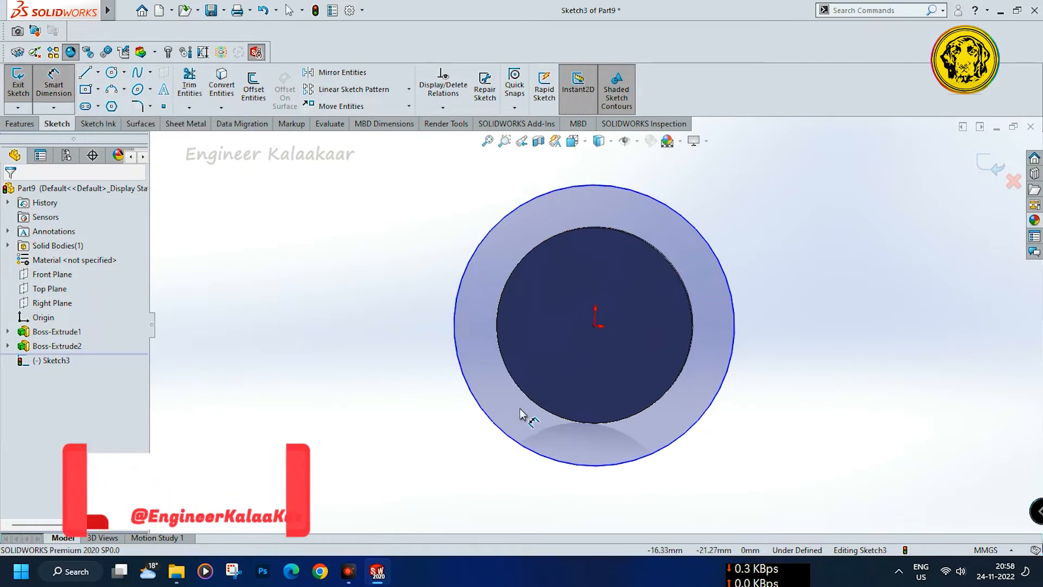
left_click(500, 437)
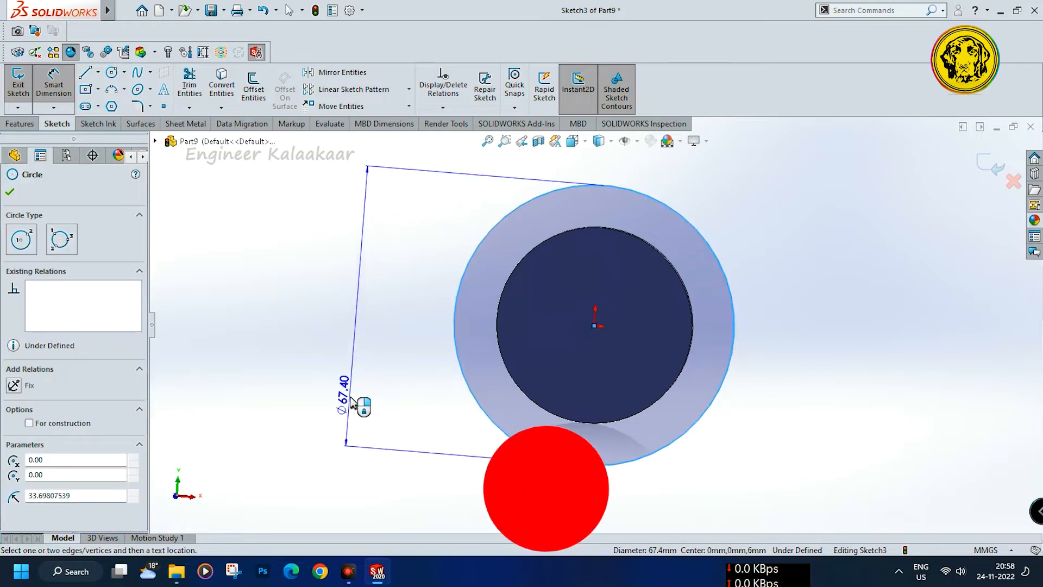
left_click(351, 398)
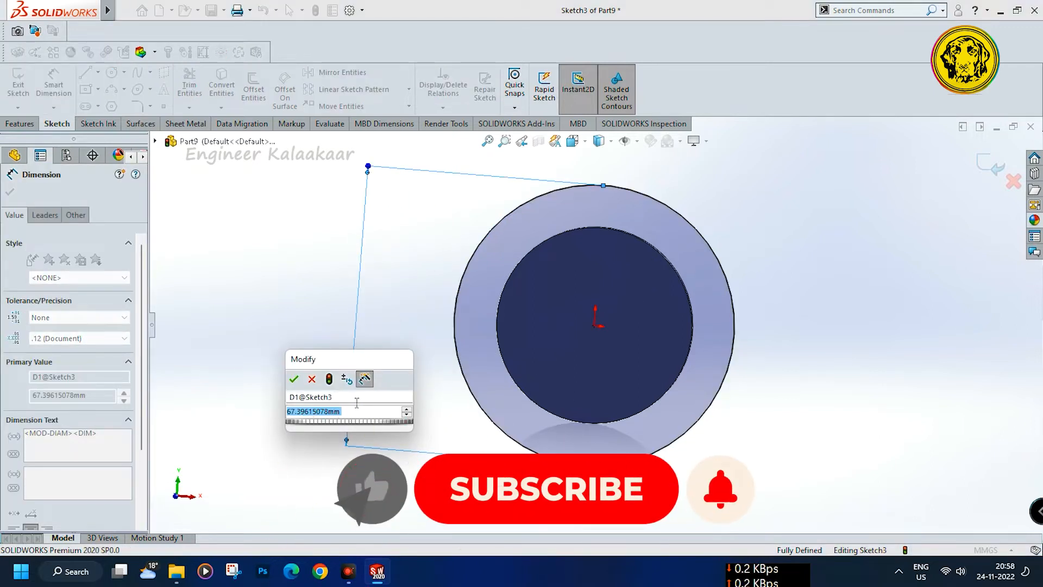
type("50")
key("Return")
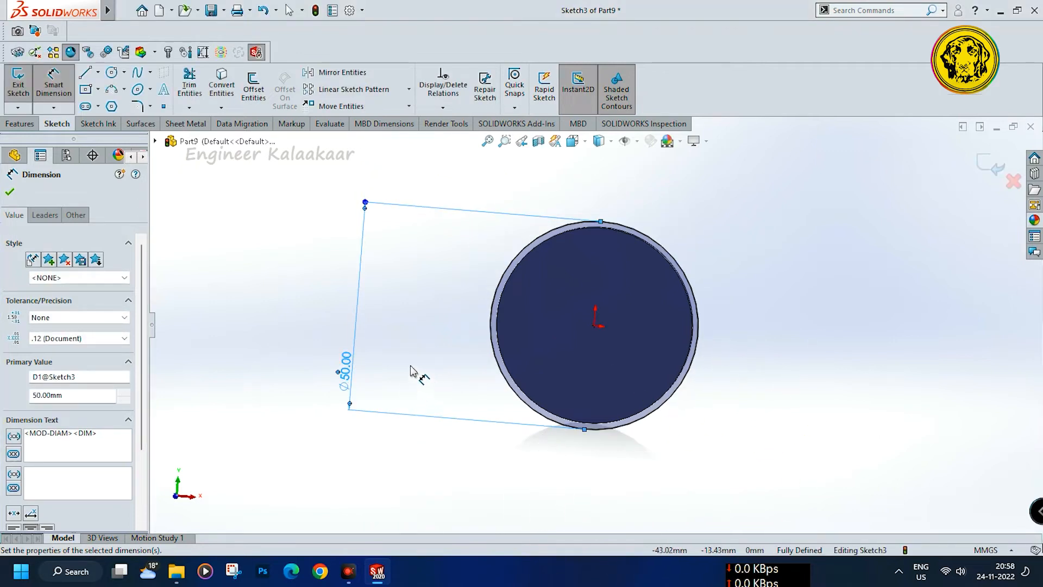
- Extrude the 50 mm circle as a blind boss 7 mm deep, away from the existing discs and merged with them
mouse_move(411, 371)
middle_mouse_down()
mouse_move(286, 343)
mouse_move(342, 339)
middle_mouse_up()
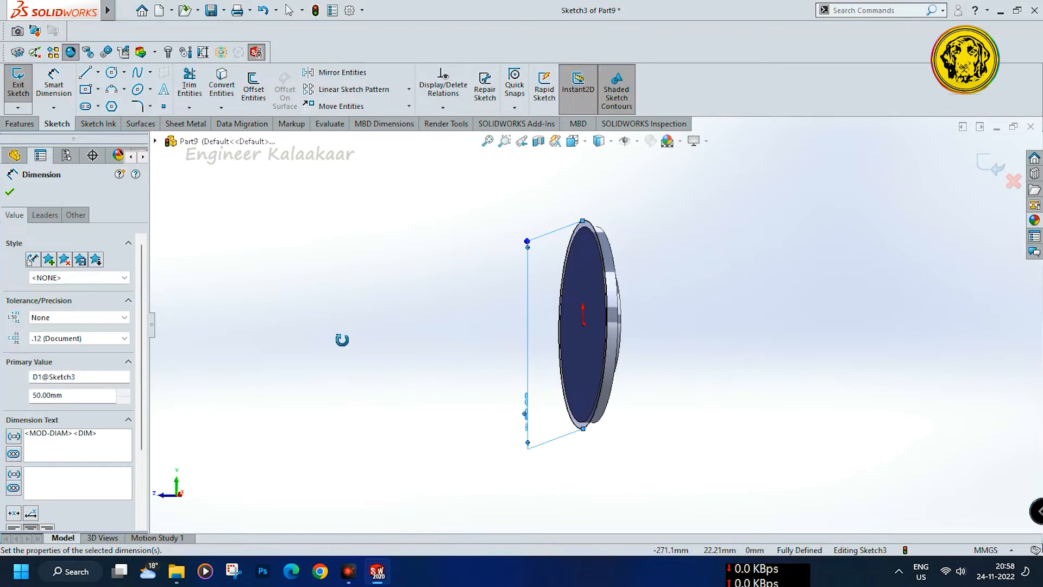
middle_click_drag(342, 340, 333, 334)
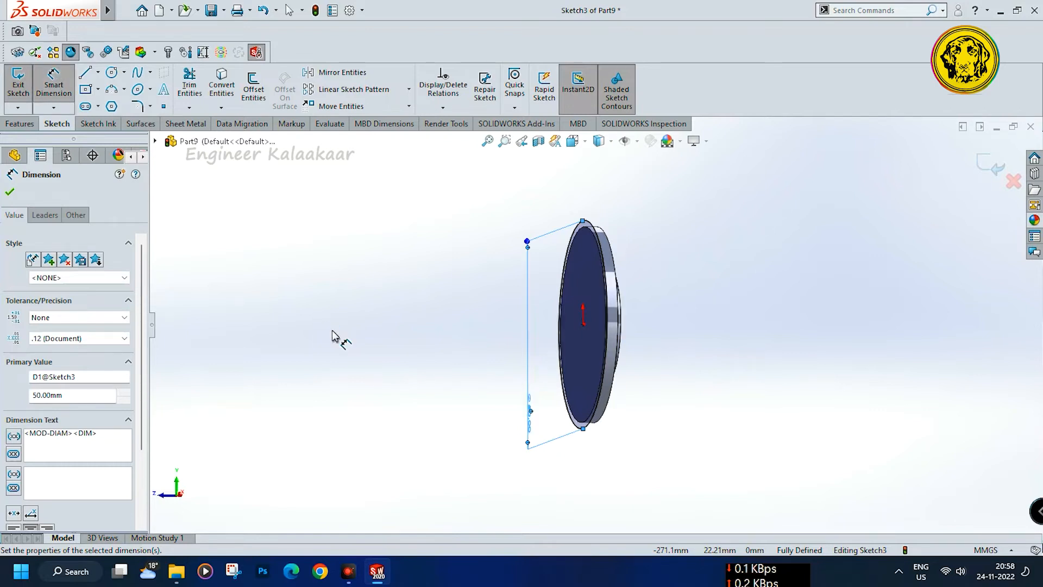
left_click(20, 123)
left_click(25, 93)
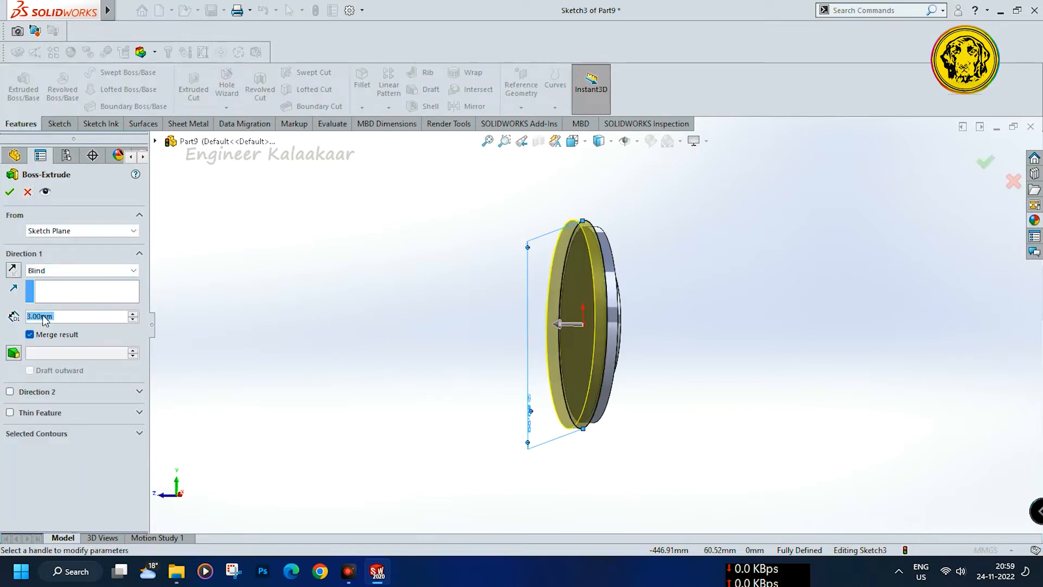
type("4")
key("BackSpace")
type("7")
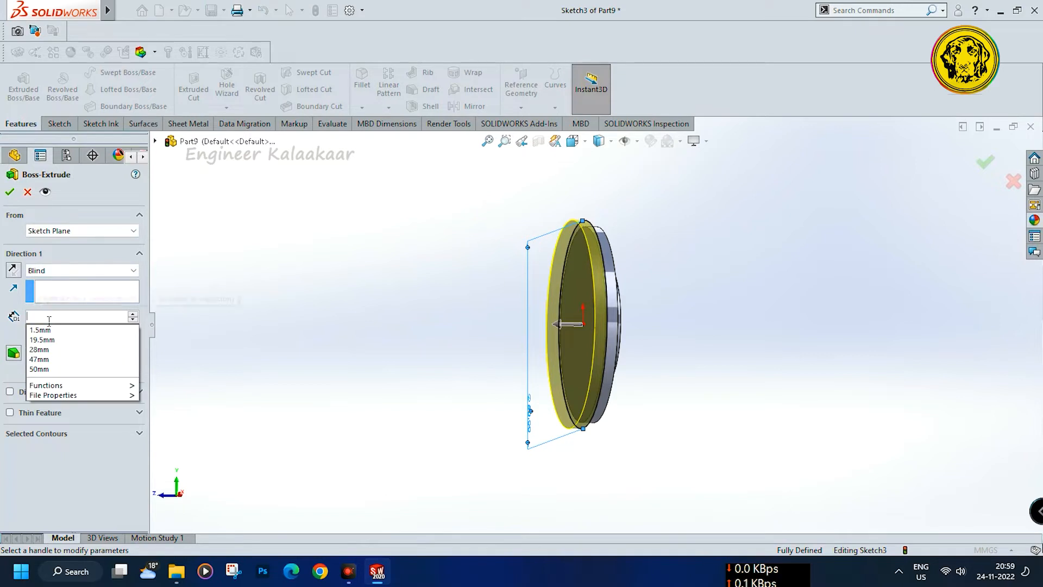
key("Return")
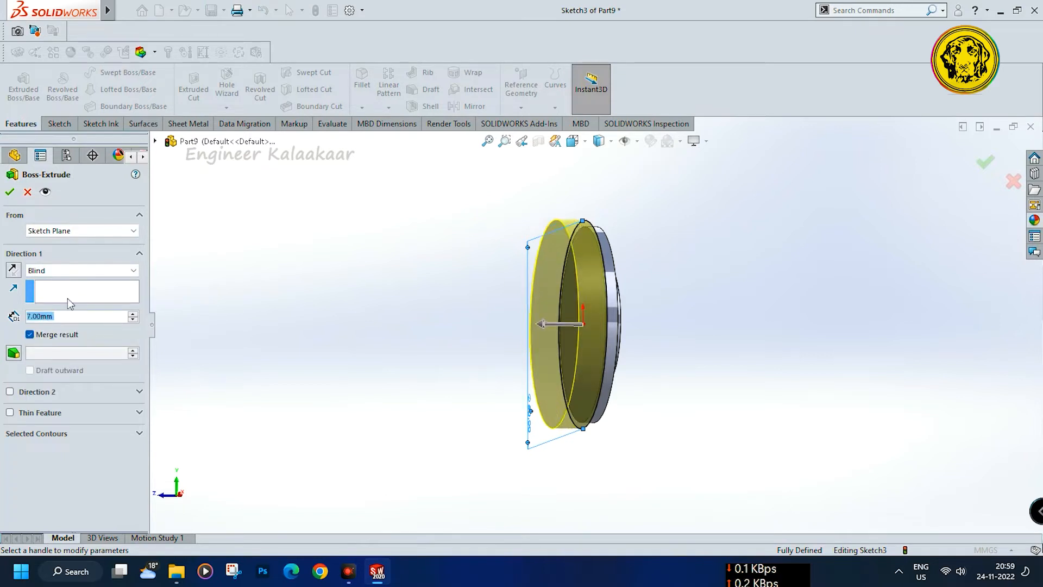
left_click(10, 191)
- Start a sketch on the 47 mm disc's exposed ring face and draw an origin-centred circle about 41 mm in diameter
middle_click_drag(424, 346, 299, 346)
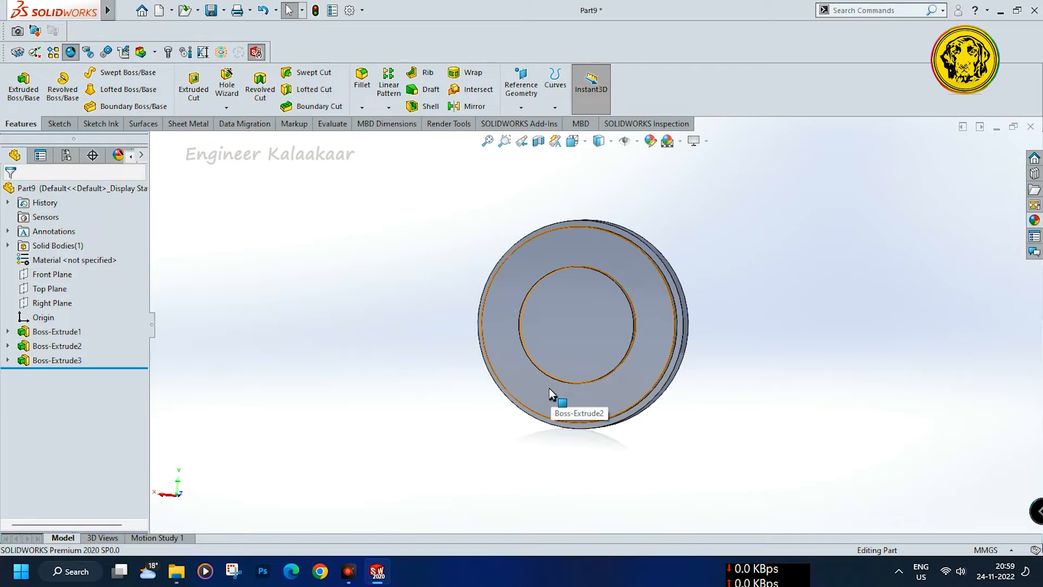
right_click(553, 408)
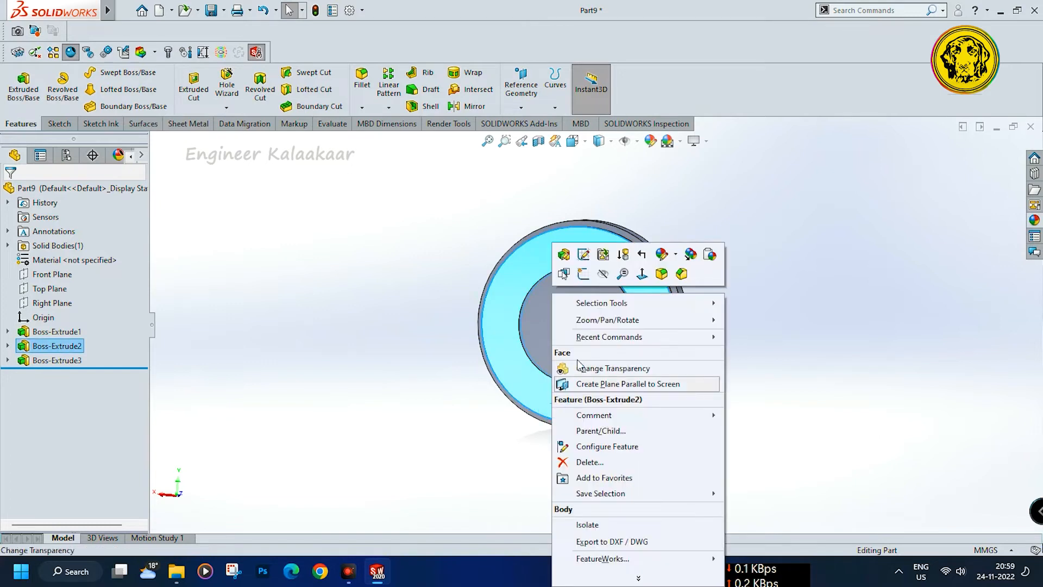
left_click(585, 276)
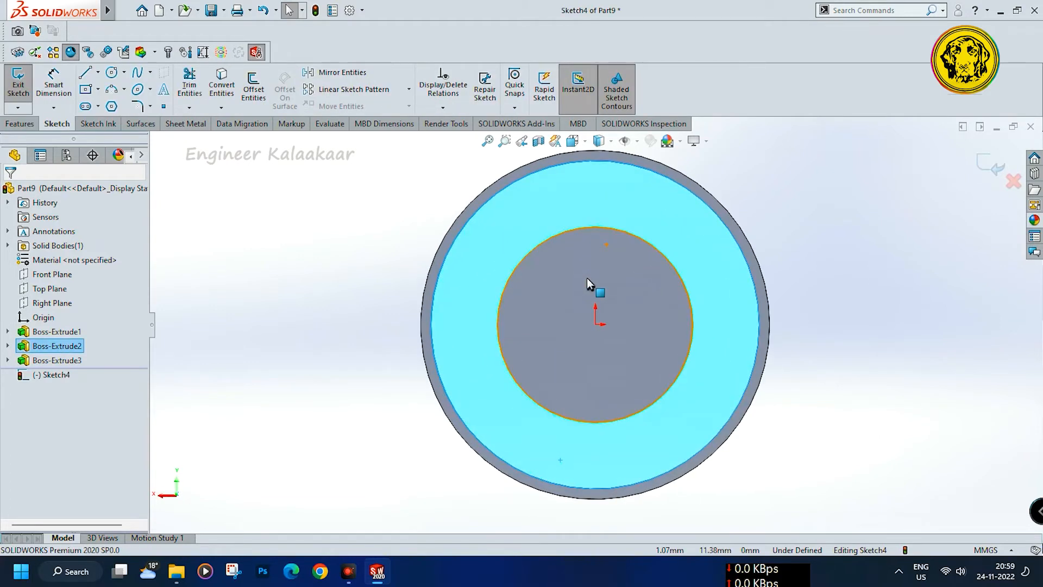
left_click(111, 75)
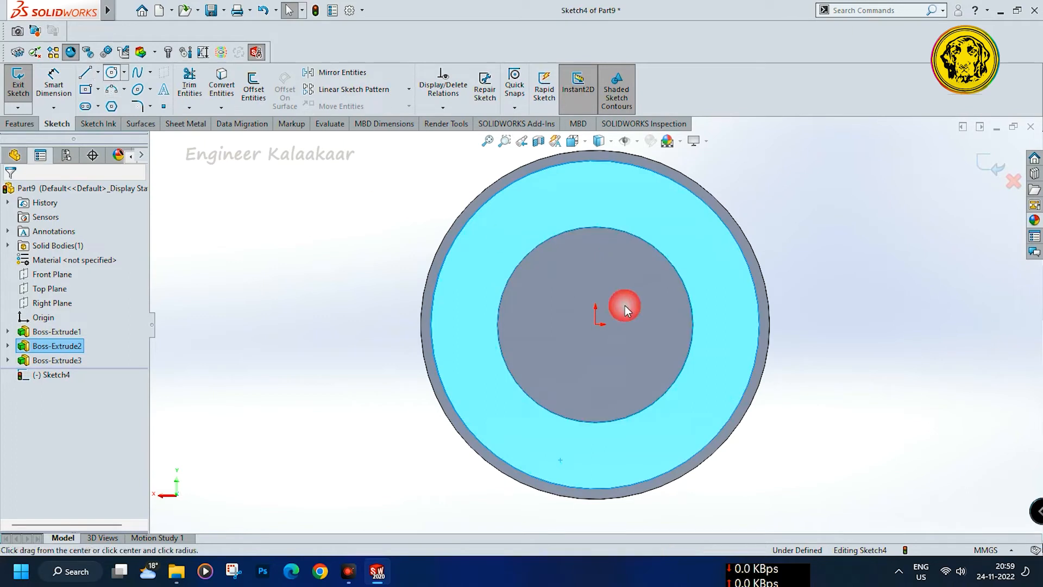
left_click(596, 325)
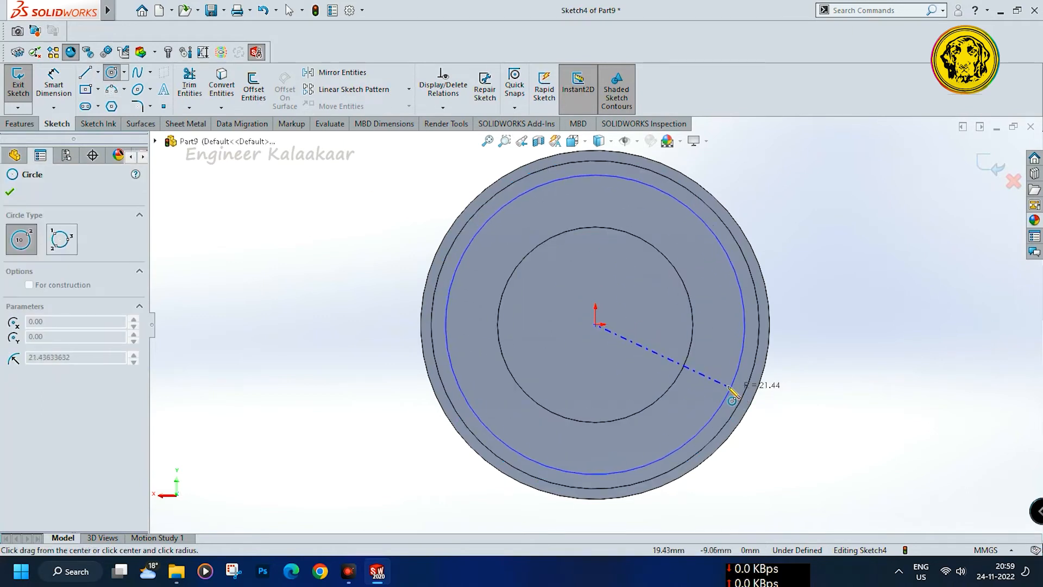
left_click(723, 384)
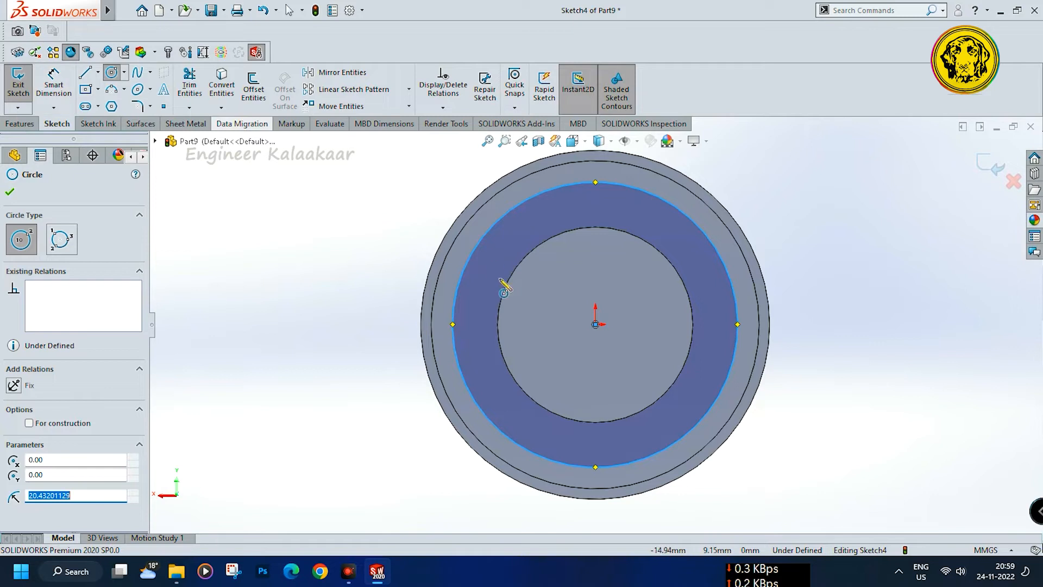
- Dimension the new circle on the ring face to a diameter of 36 mm
left_click(63, 91)
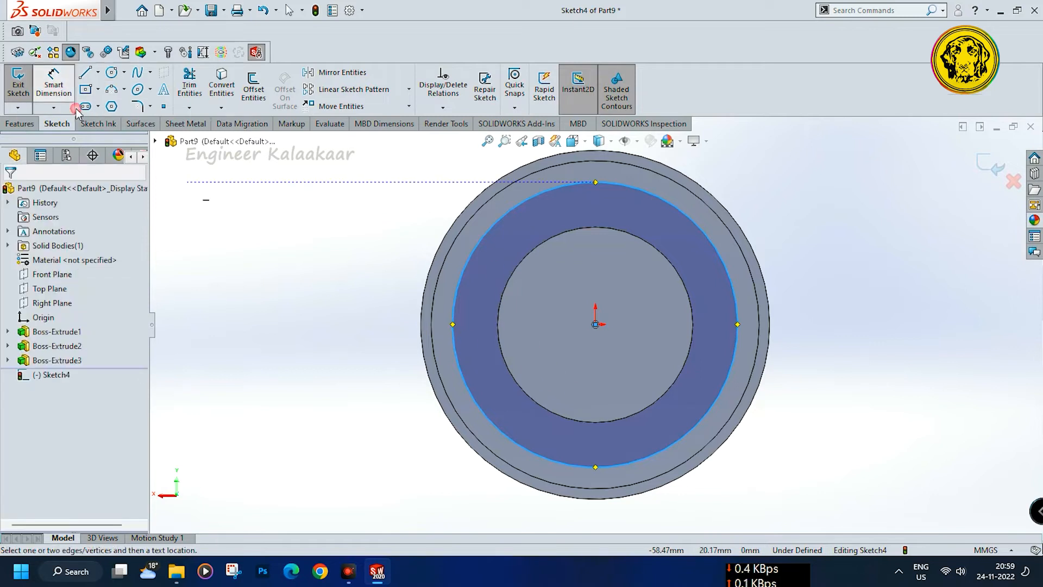
left_click(453, 329)
left_click(274, 280)
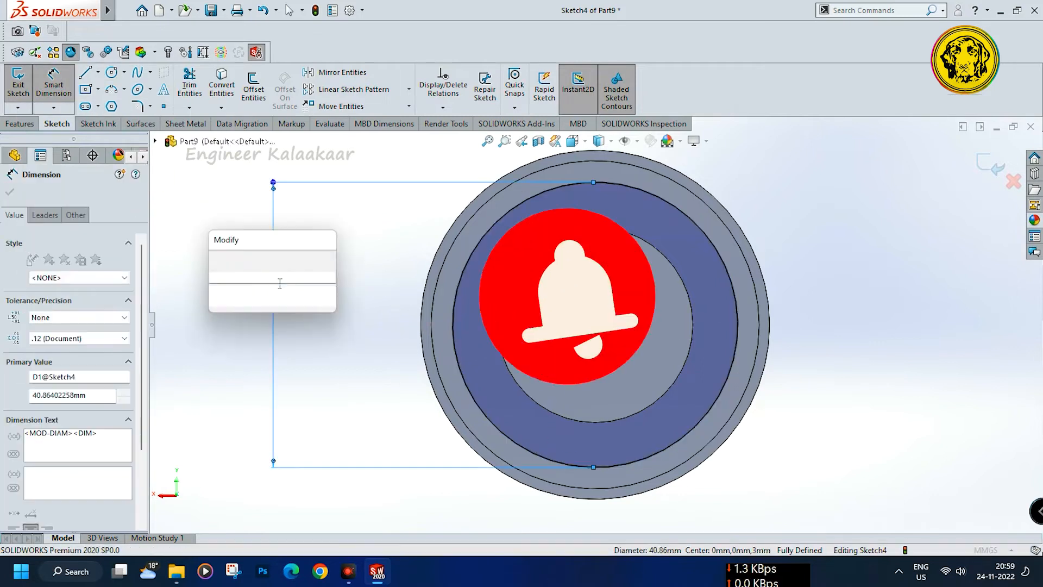
type("36")
key("Return")
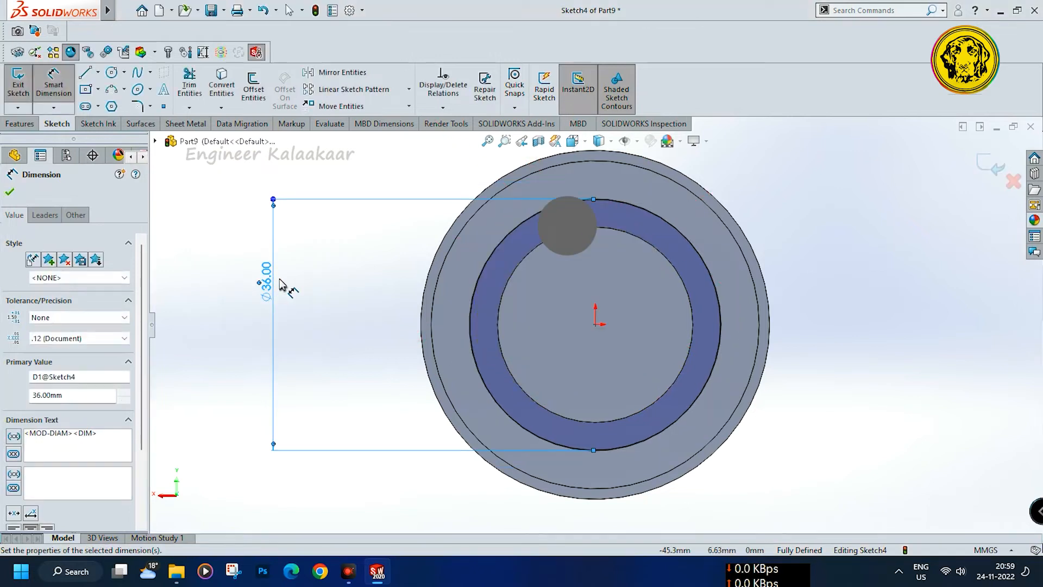
- Convert the 36 mm circle to construction geometry
right_click(484, 387)
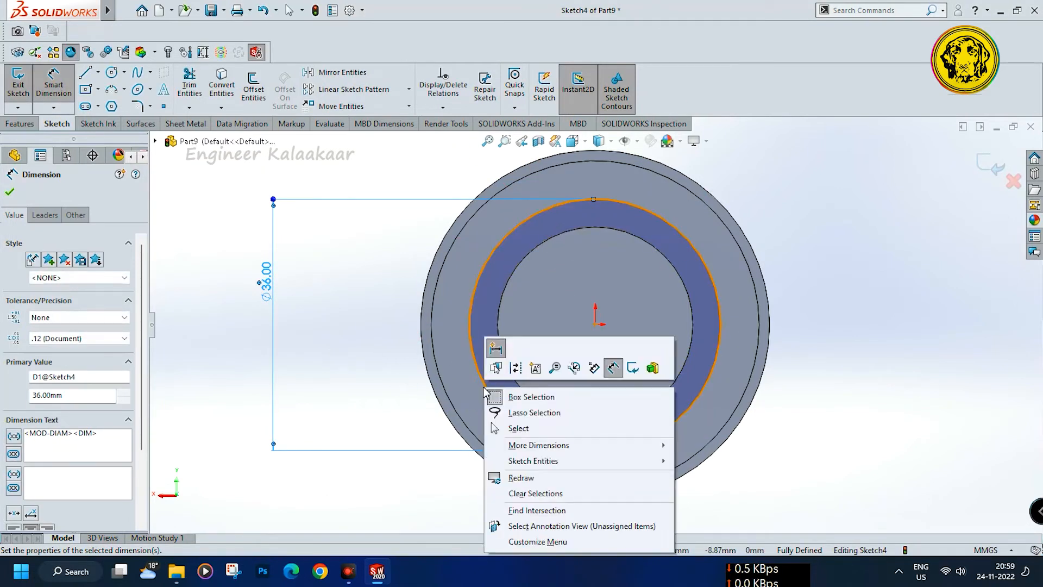
left_click(515, 368)
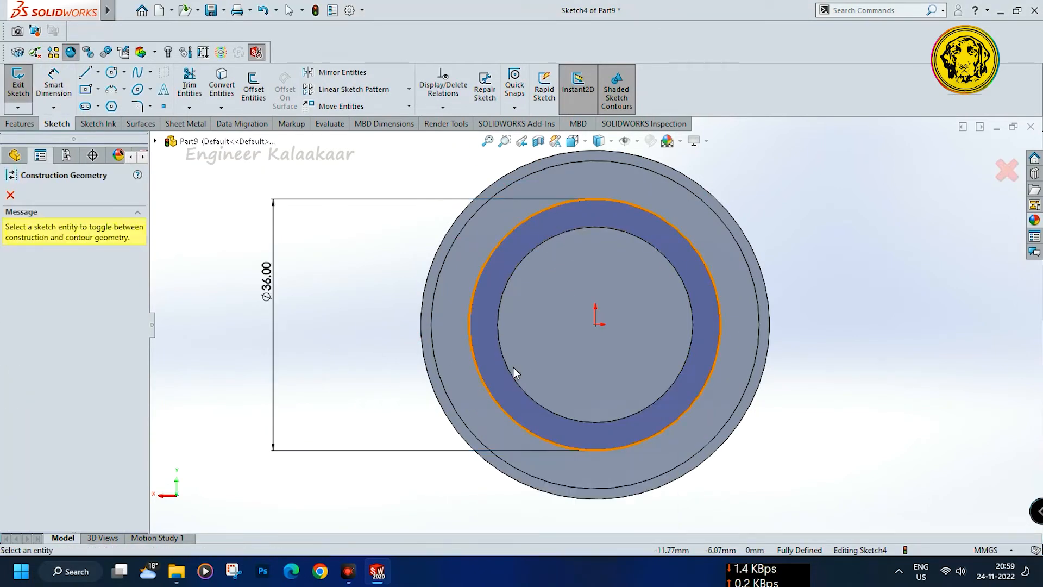
left_click(470, 352)
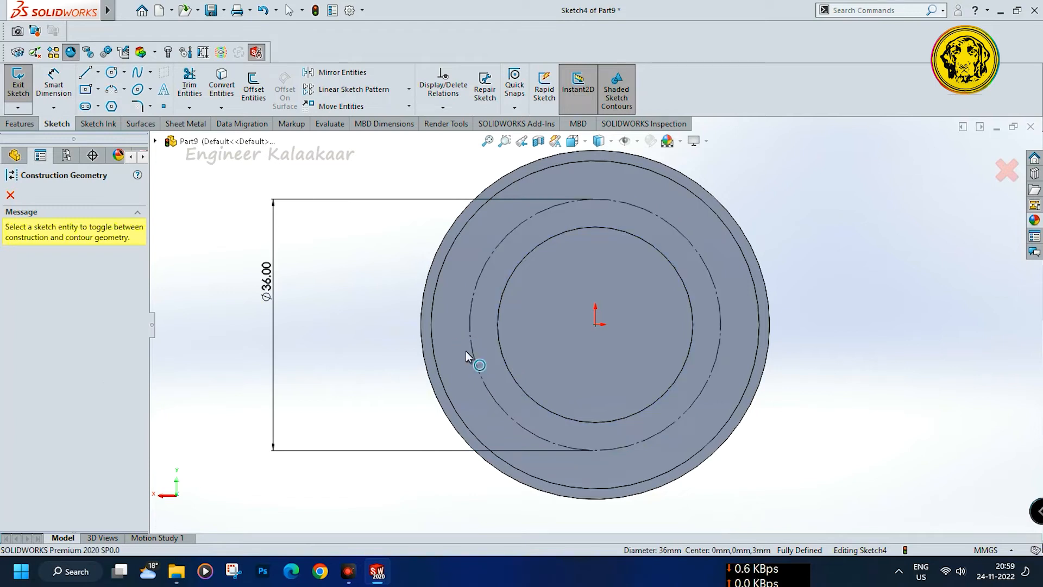
left_click(10, 196)
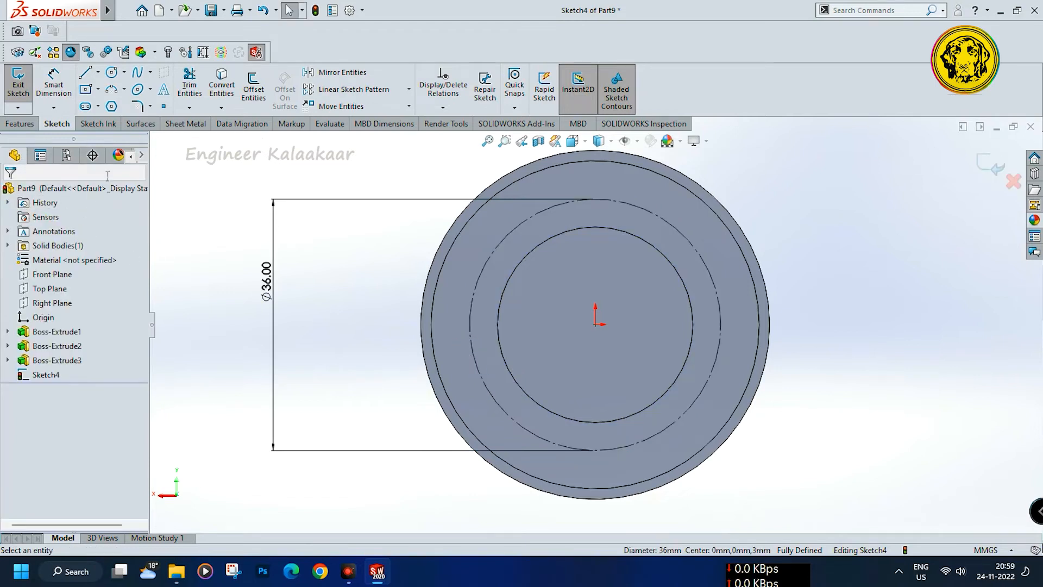
- Draw a small circle about 4.15 mm in diameter, centred on the construction circle's top point directly above the origin
left_click(112, 72)
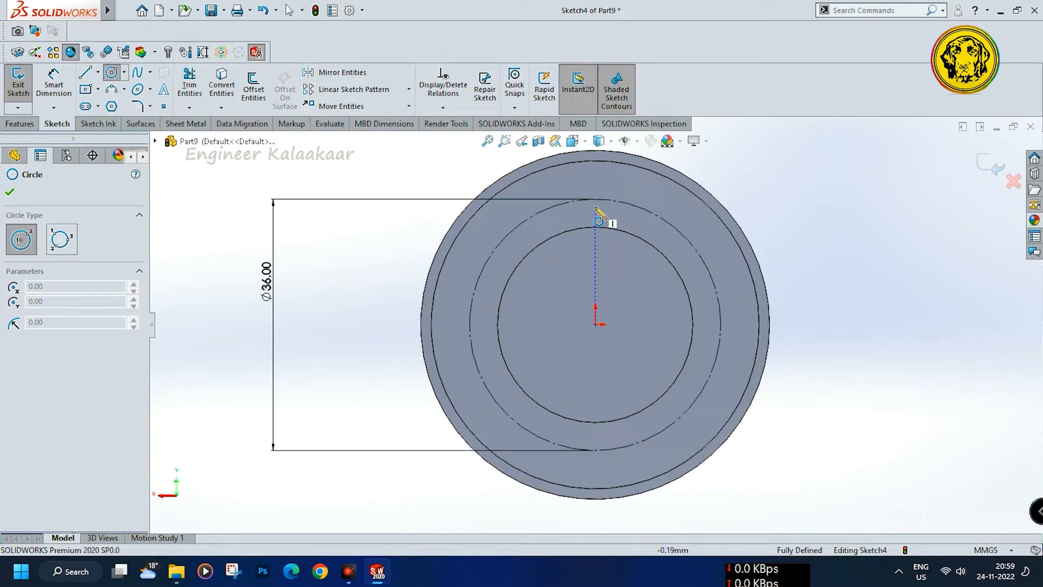
left_click(595, 200)
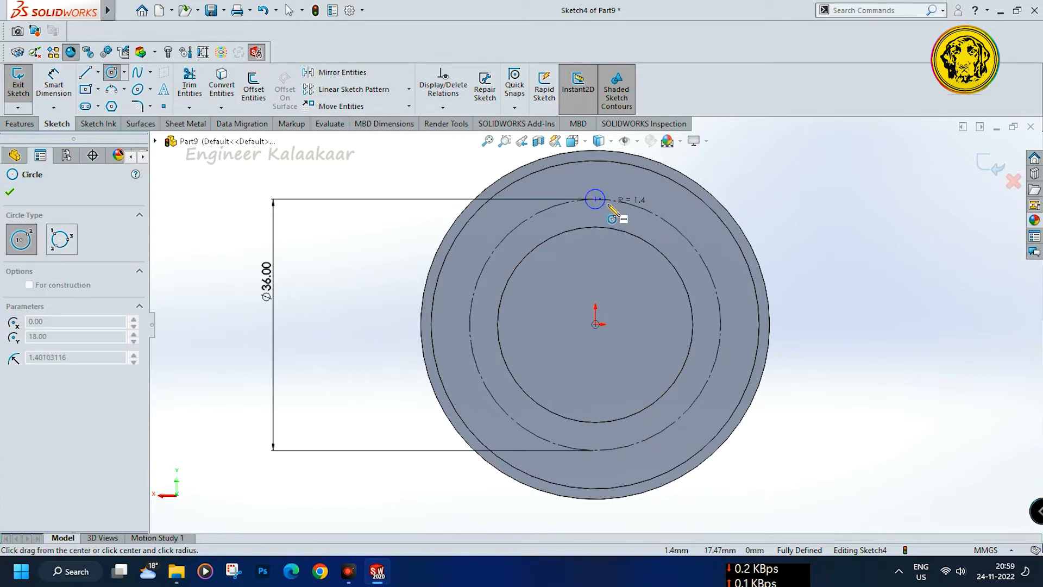
left_click(609, 207)
key("Escape")
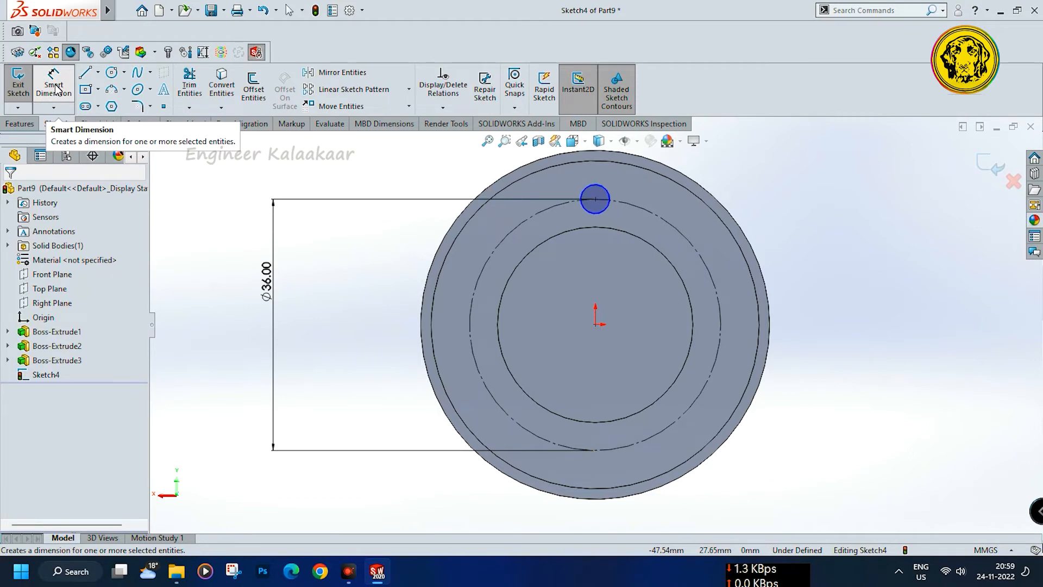
- Dimension the small circle on the construction circle to a diameter of 4 mm
left_click(55, 87)
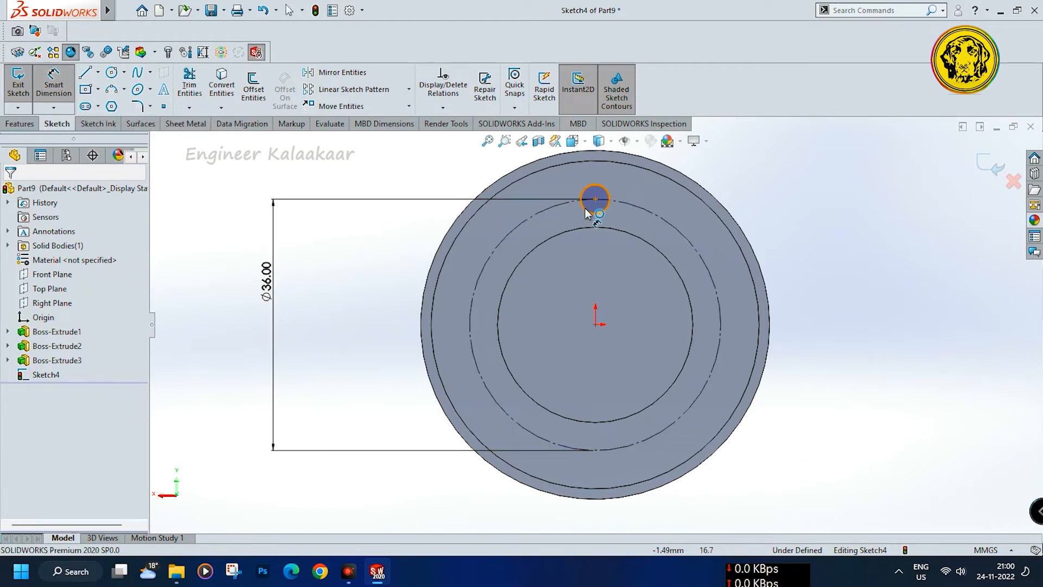
left_click(550, 213)
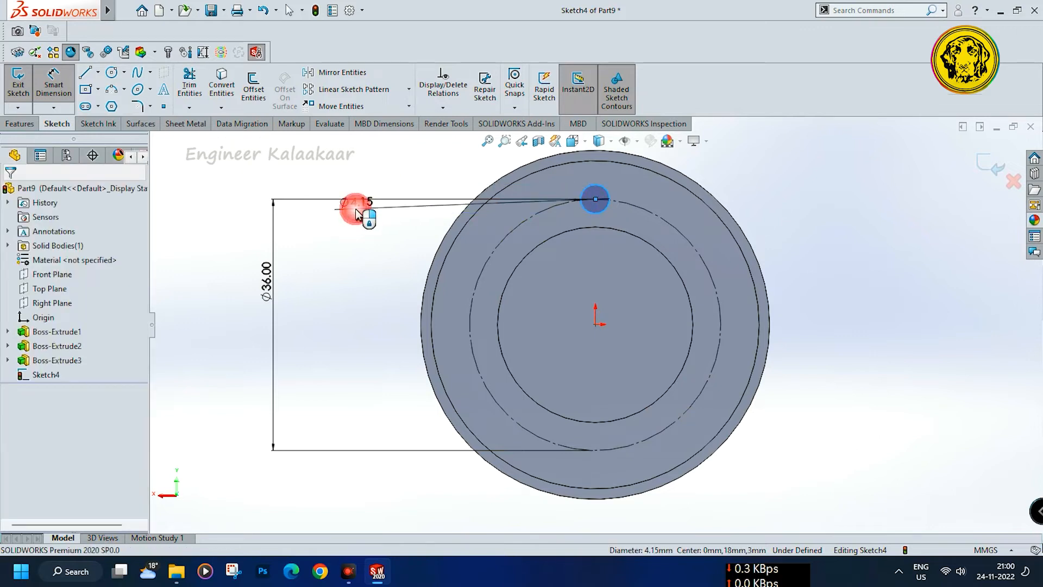
left_click(359, 214)
type("4")
key("Tab")
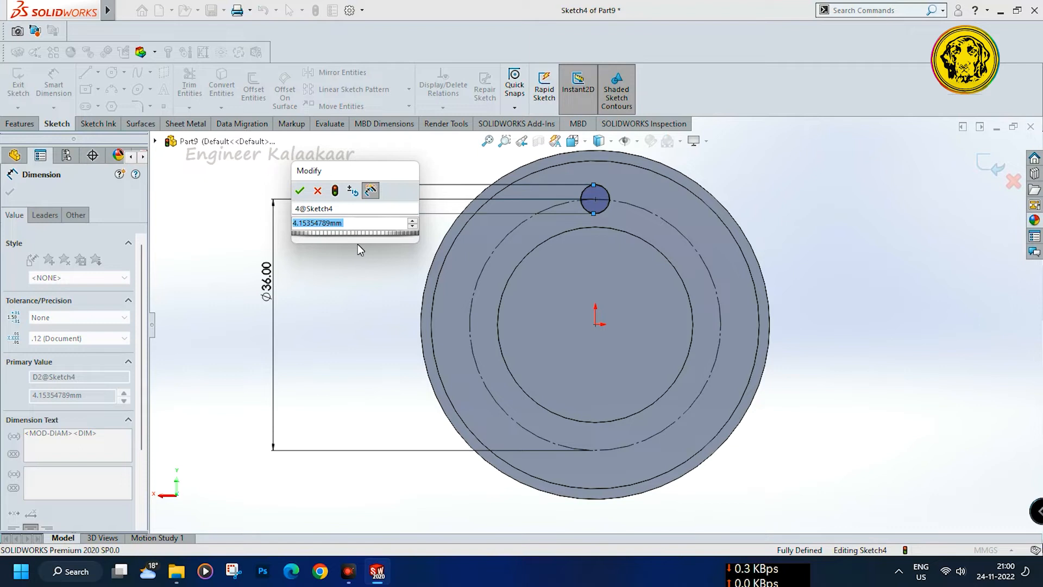
type("4")
key("Return")
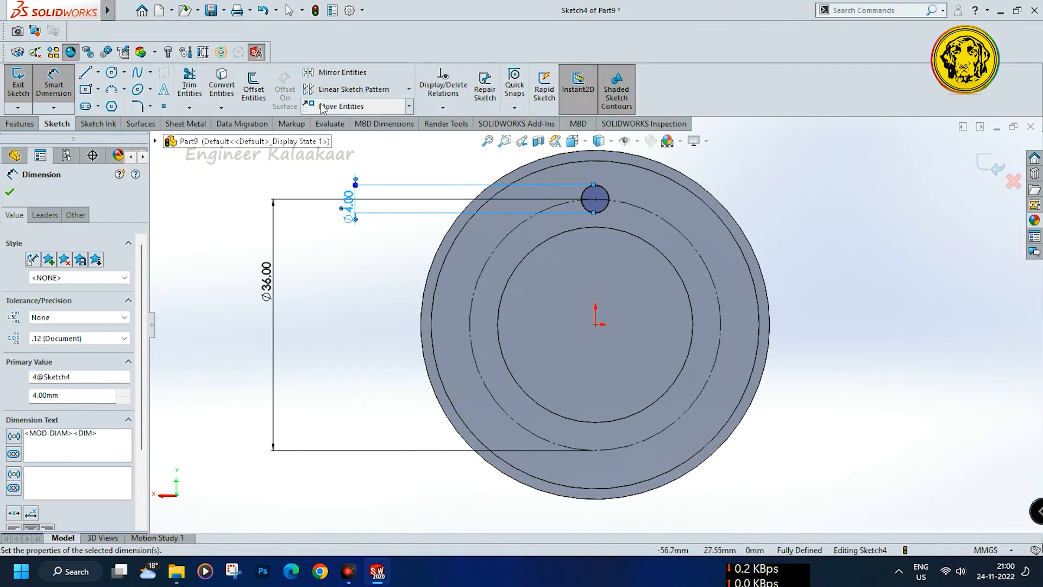
- Create a circular sketch pattern of the 4 mm circle around the origin with 4 equally spaced instances over 360 degrees
left_click(408, 89)
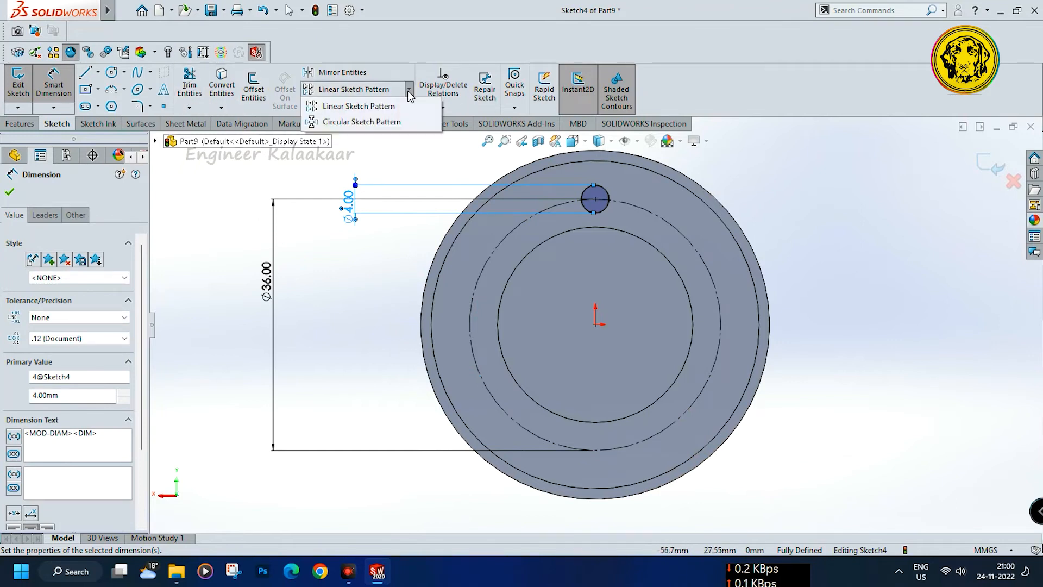
left_click(379, 123)
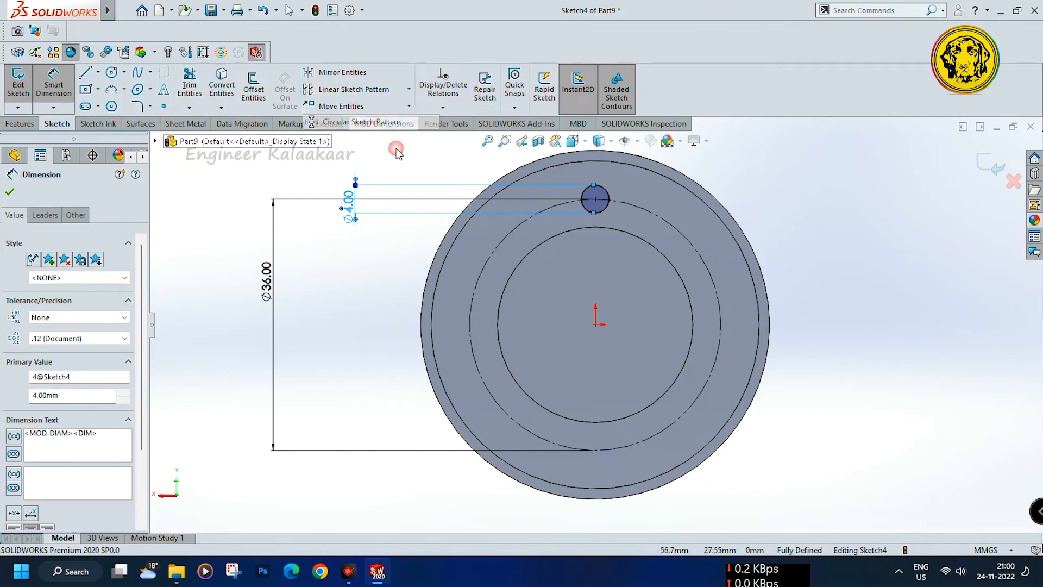
left_click(608, 209)
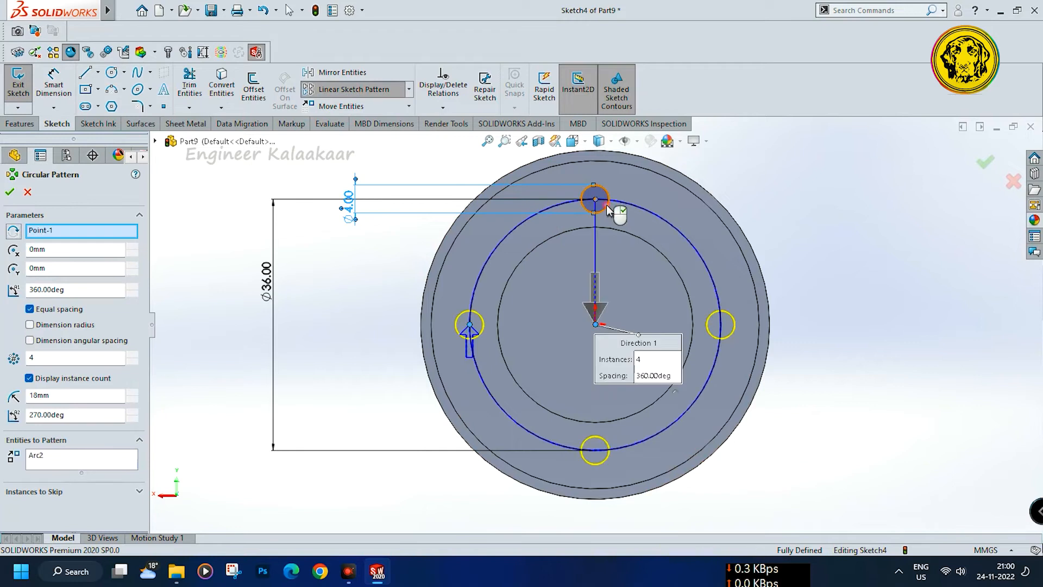
left_click(9, 192)
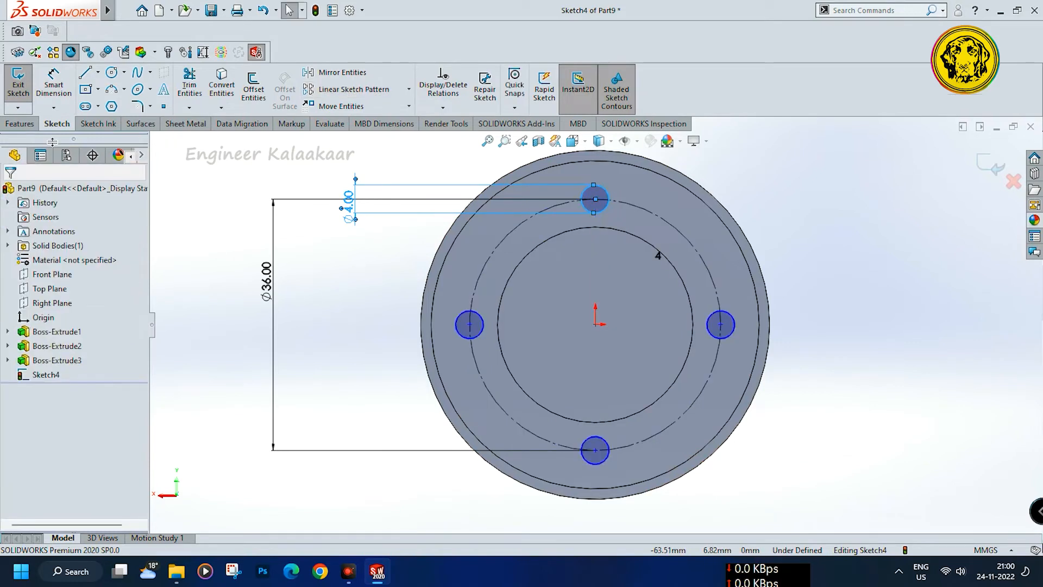
- Cut the four 4 mm circles through the whole lid with an Extruded Cut set to Through All
left_click(20, 123)
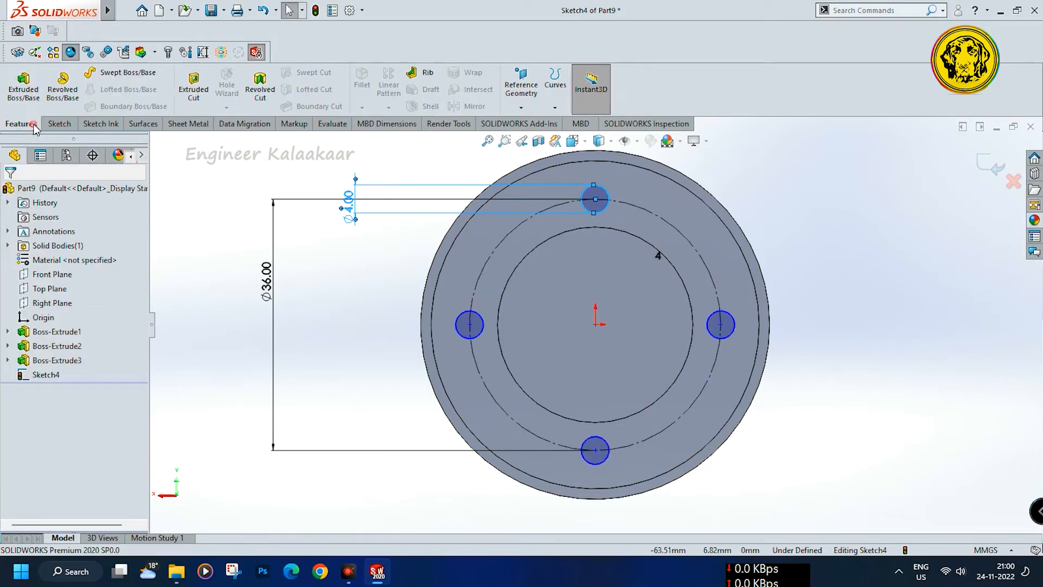
left_click(194, 98)
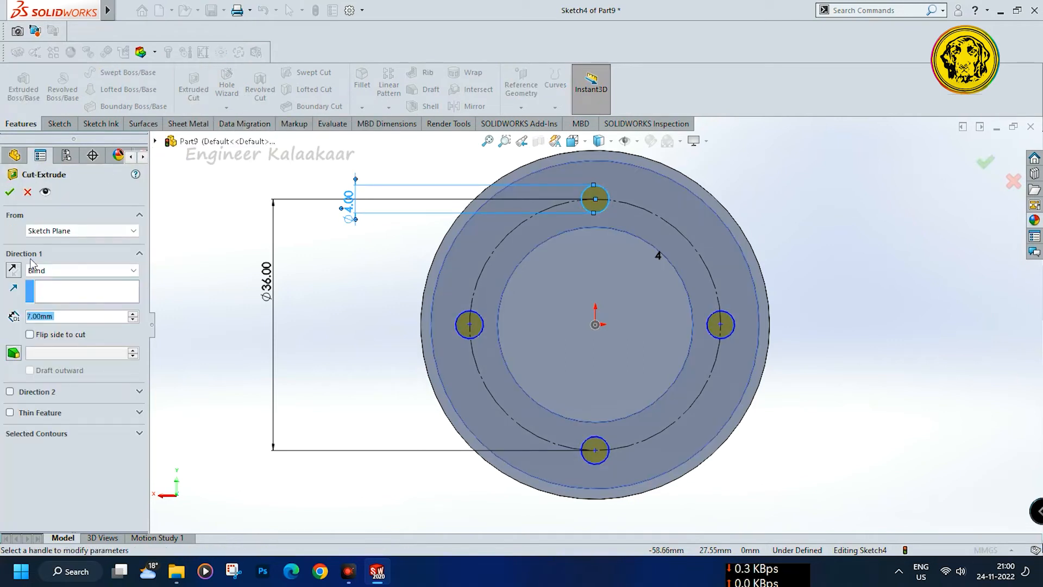
left_click(37, 274)
left_click(44, 281)
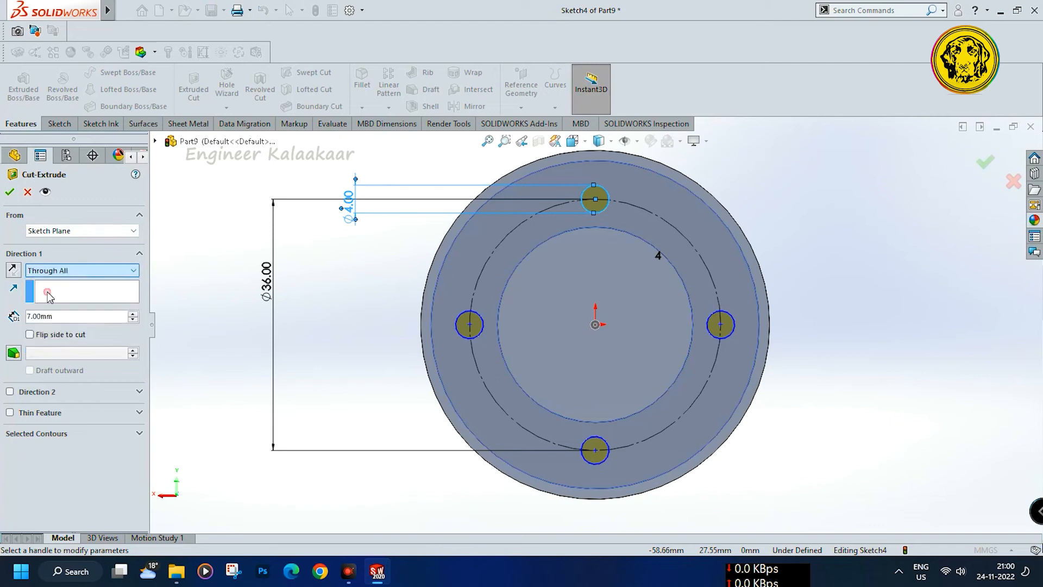
left_click(11, 193)
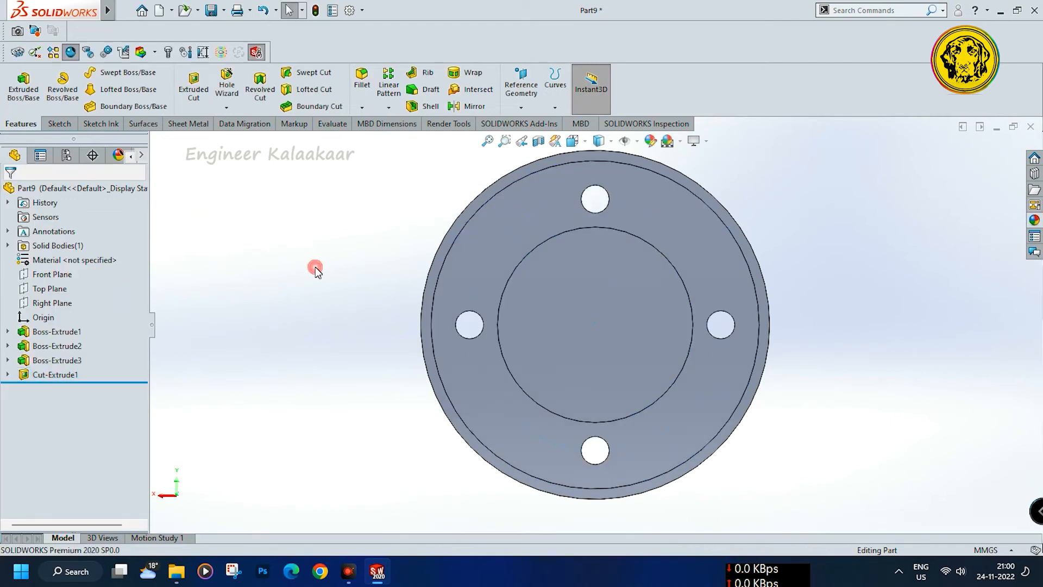
- Start a sketch on the 28 mm disc's flat face and draw an origin-centred circle about 15.8 mm in diameter
mouse_move(315, 267)
middle_mouse_down()
mouse_move(447, 321)
mouse_move(338, 312)
mouse_move(550, 321)
middle_mouse_up()
left_click(552, 321)
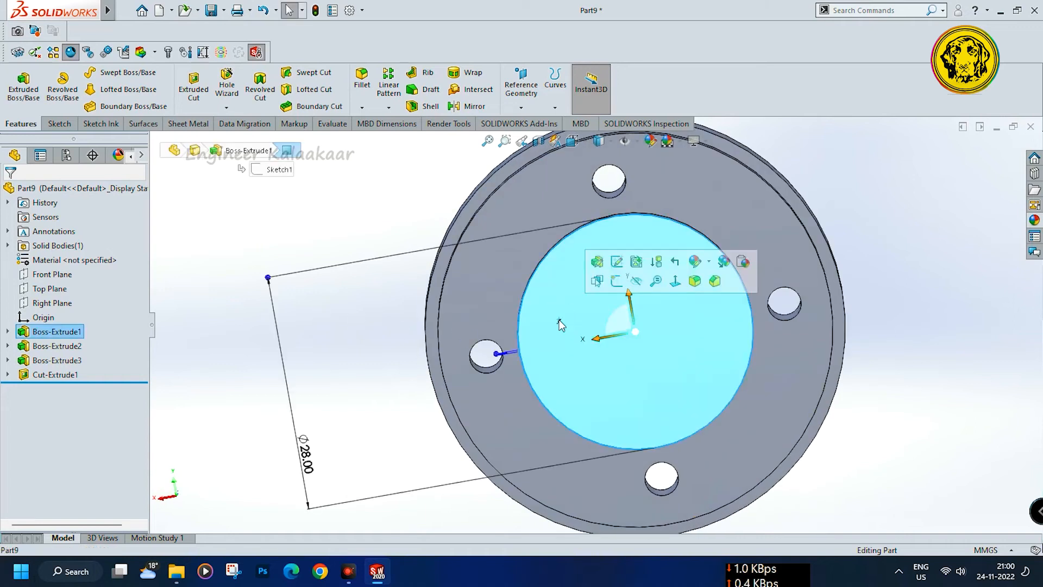
left_click(615, 282)
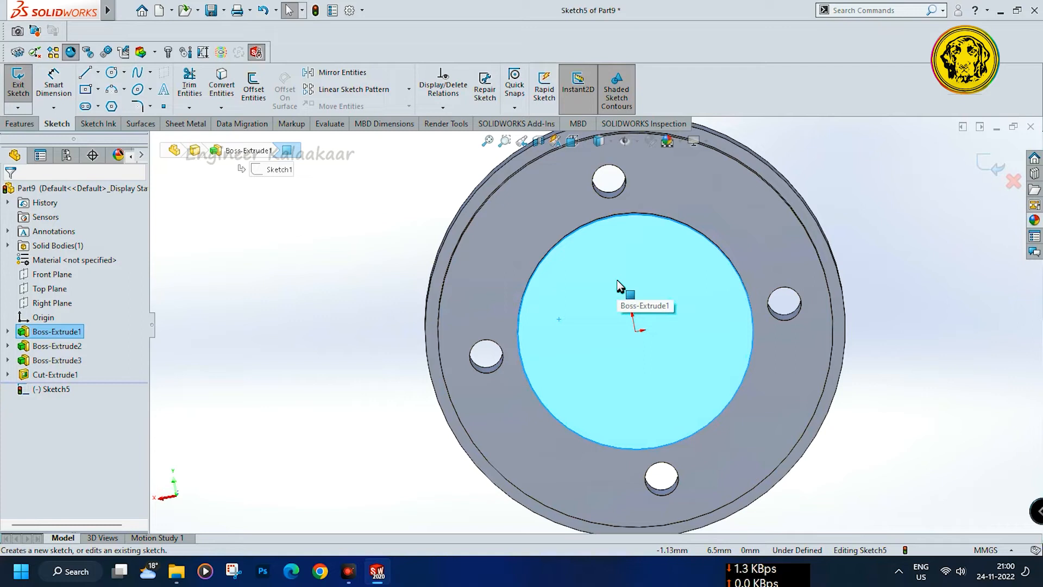
left_click(112, 72)
left_click(634, 331)
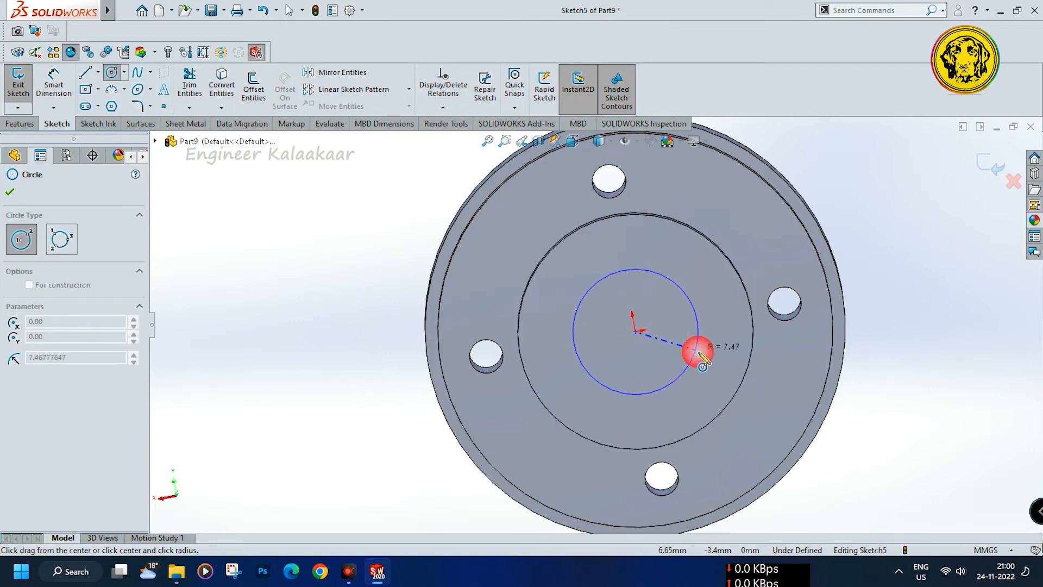
left_click(699, 354)
- Dimension the central circle on the 28 mm disc's face to a diameter of 12 mm
left_click(53, 82)
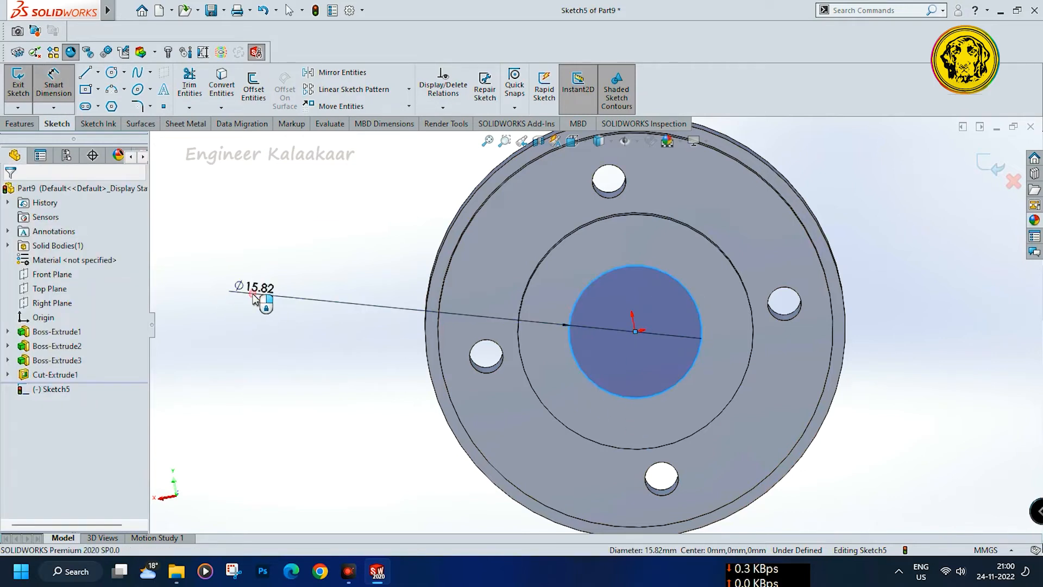
left_click(217, 296)
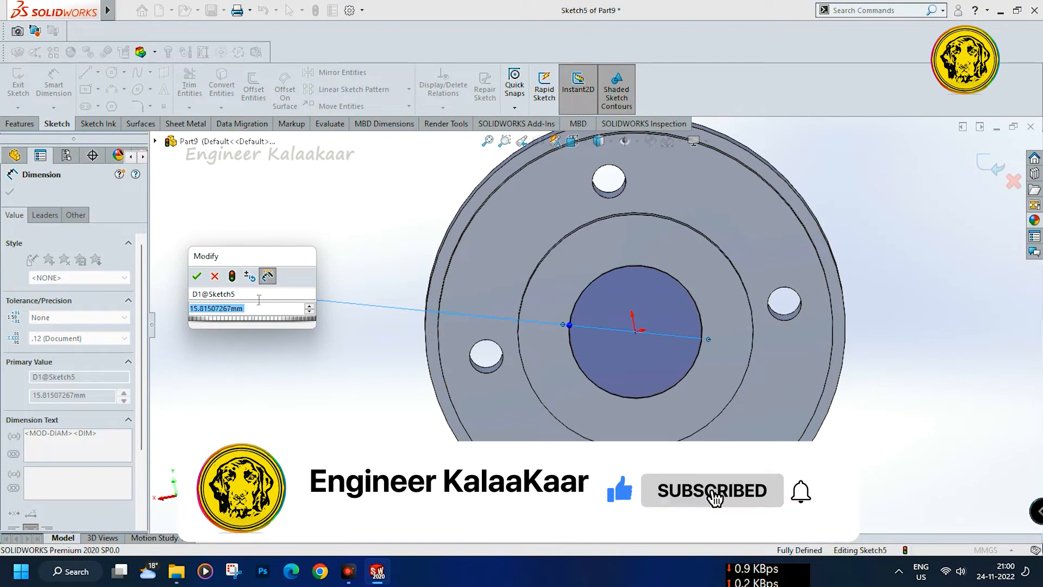
type("12")
key("Return")
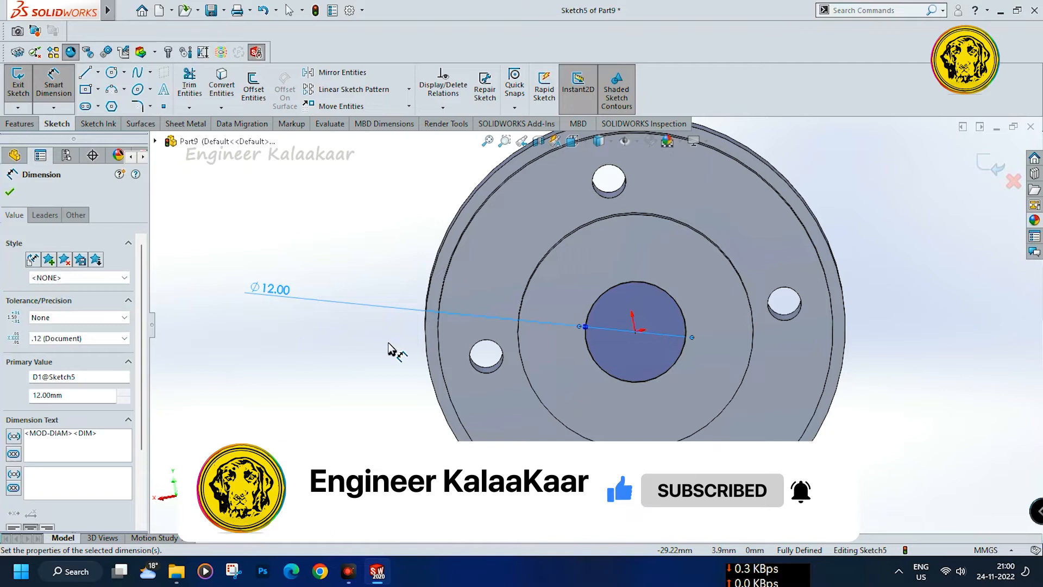
key("f")
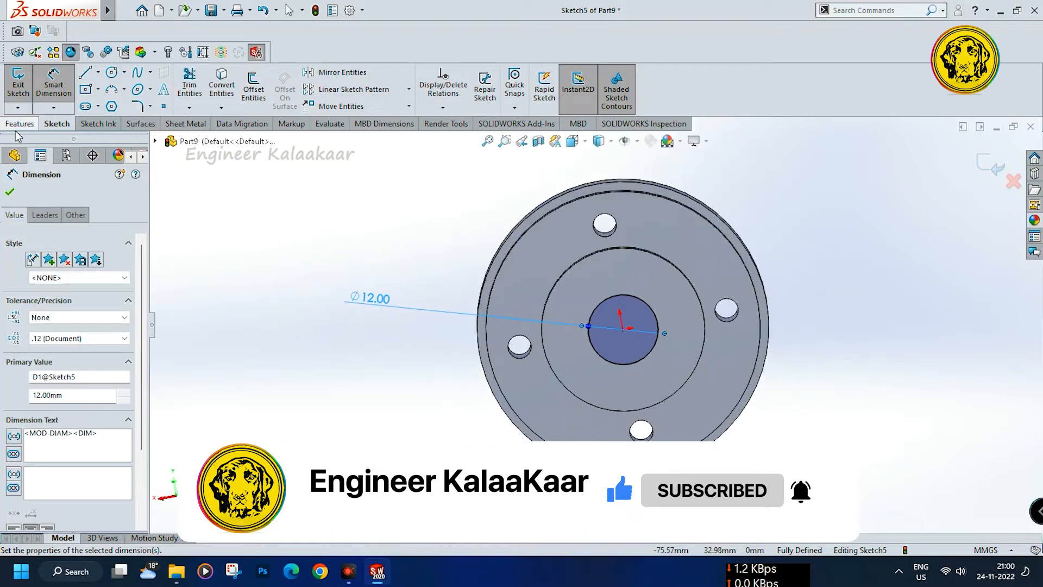
- Cut the 12 mm circle into the 28 mm disc with a Blind Extruded Cut 5 mm deep
left_click(19, 126)
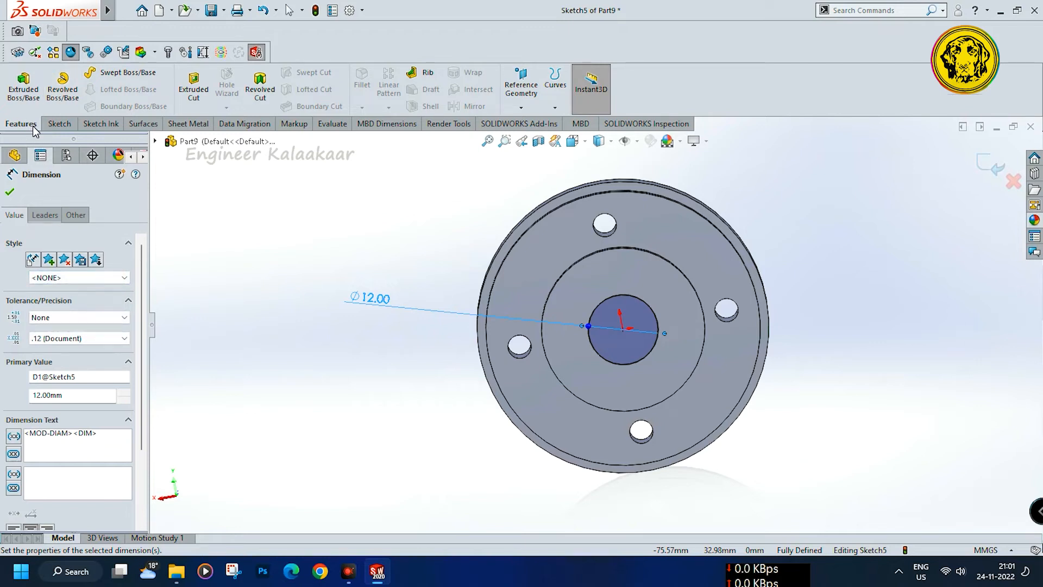
left_click(194, 87)
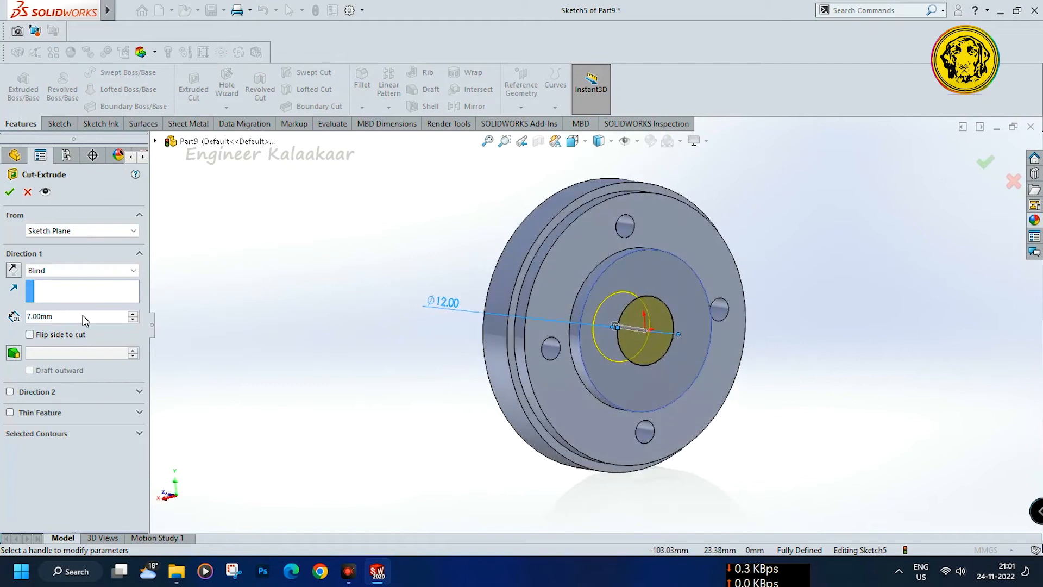
type("5")
key("Return")
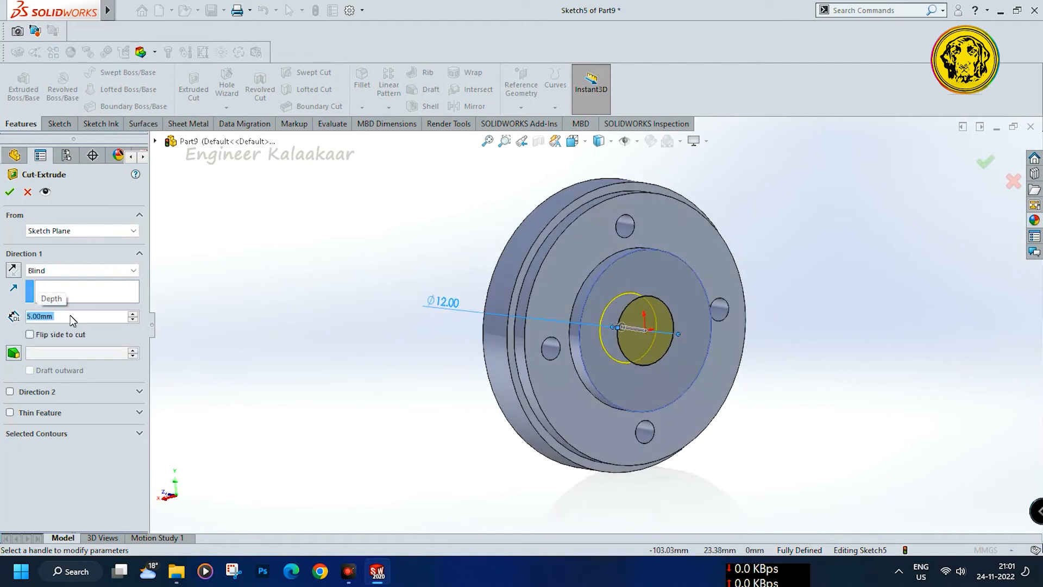
left_click(10, 192)
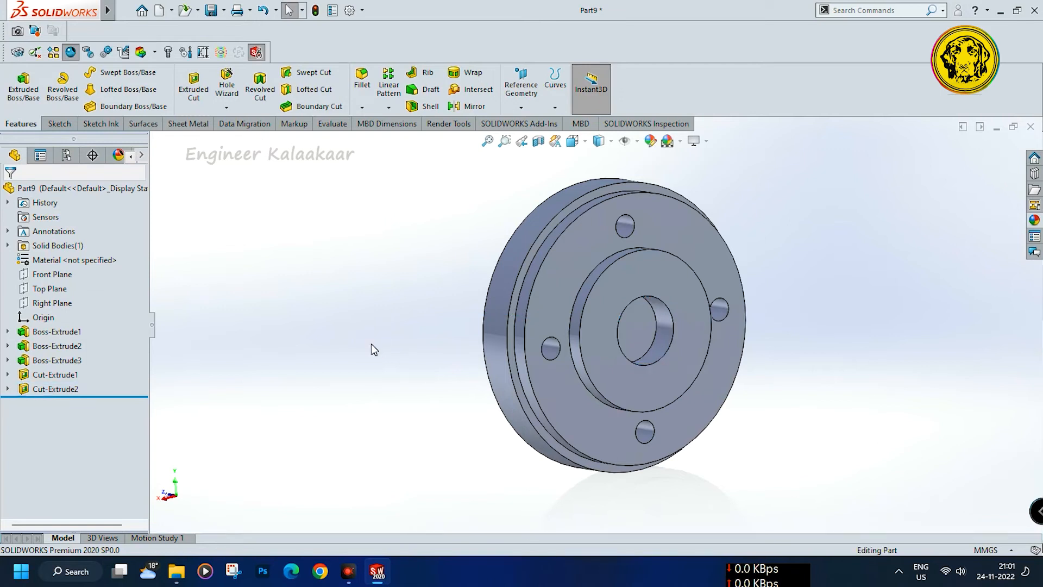
- Start a sketch on the 50 mm disc's flat outer face and draw an origin-centred circle about 18.4 mm in diameter
middle_click_drag(370, 343, 507, 367)
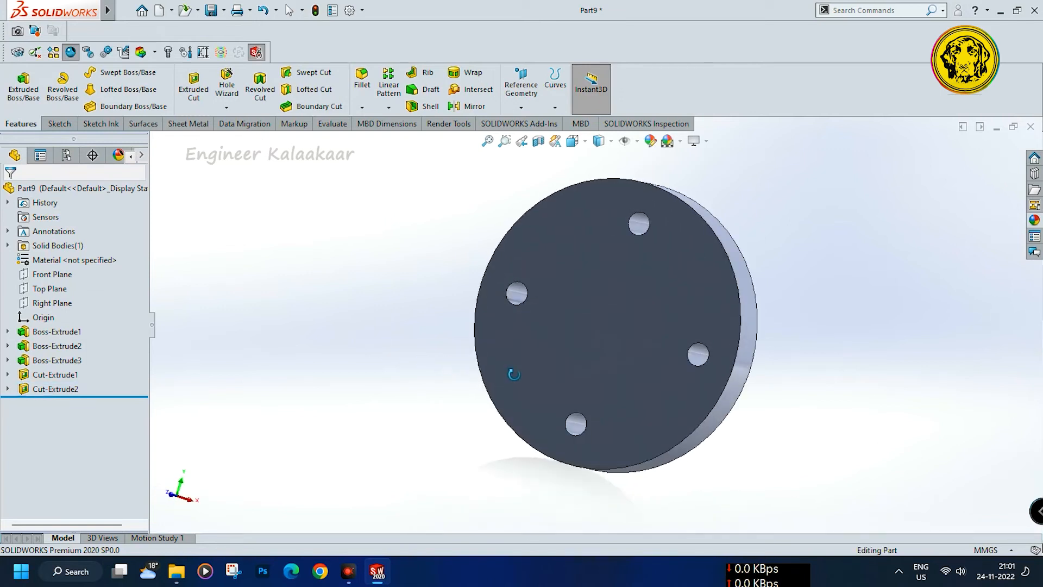
left_click(615, 387)
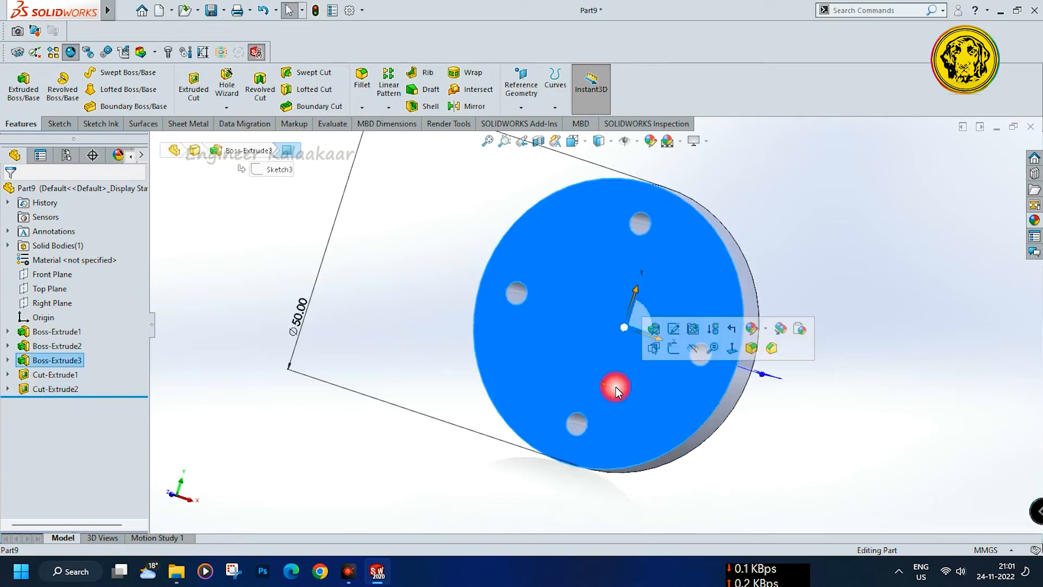
left_click(672, 348)
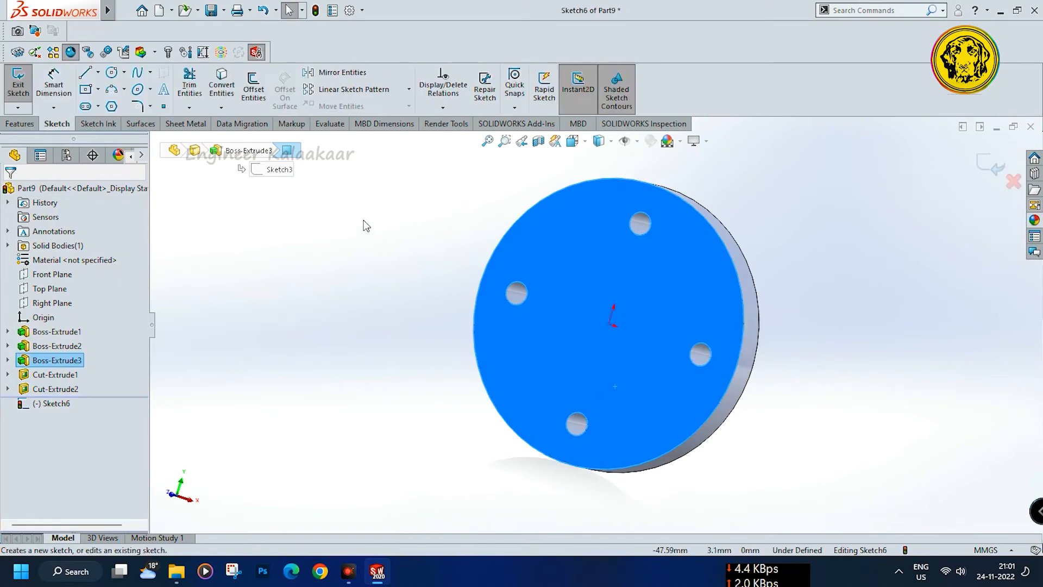
left_click(112, 73)
left_click(608, 324)
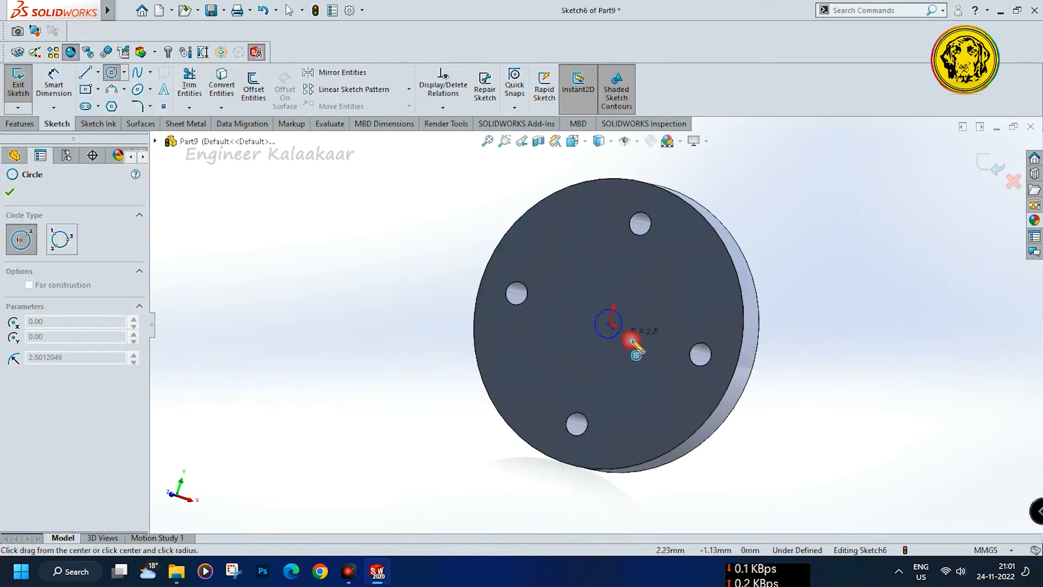
left_click(655, 341)
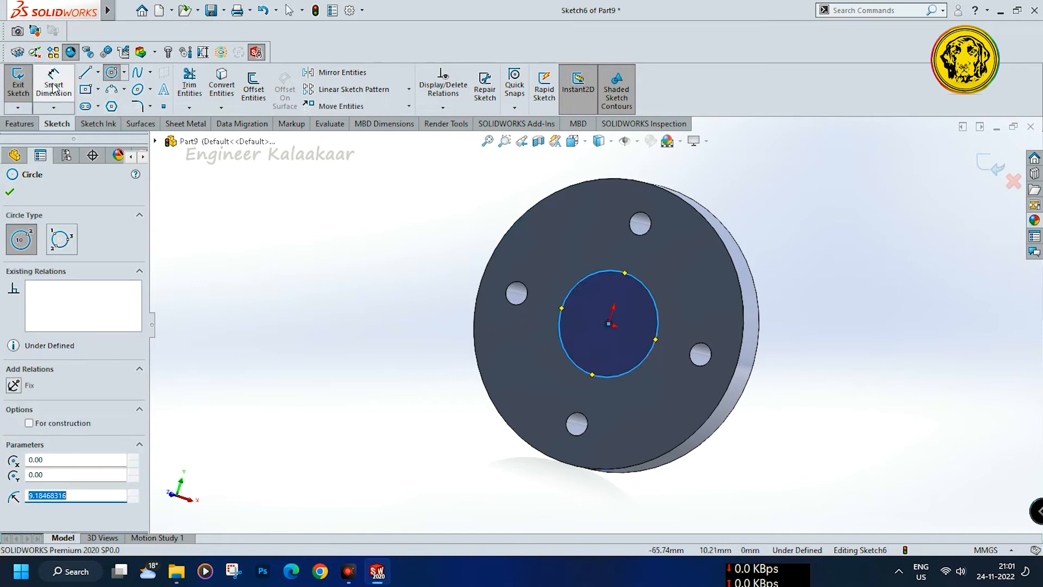
- Dimension the central circle on the 50 mm disc's outer face to a diameter of 25 mm
key("ctrl+8")
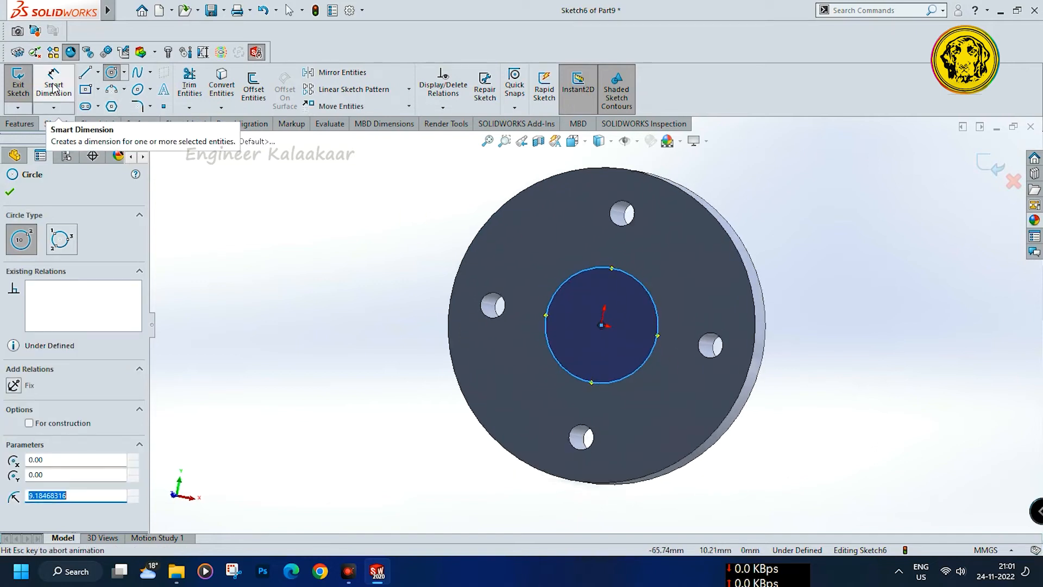
left_click(53, 82)
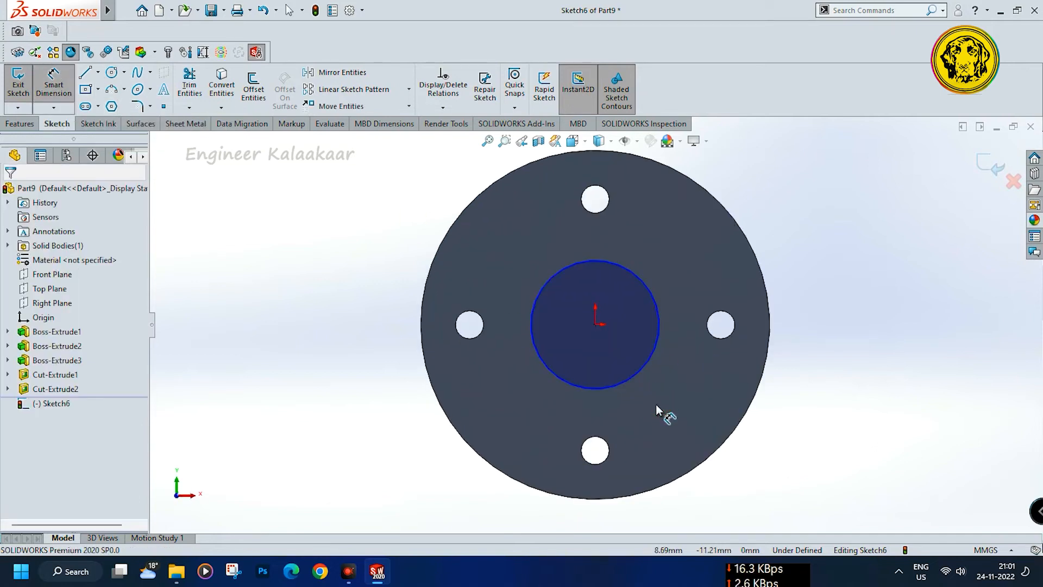
left_click(647, 366)
left_click(851, 380)
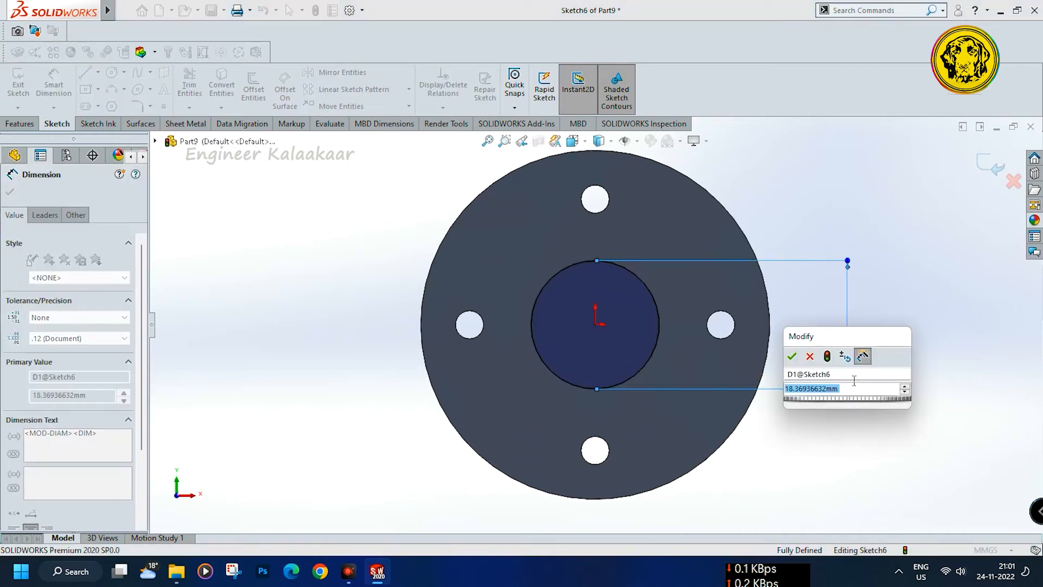
type("25")
key("Return")
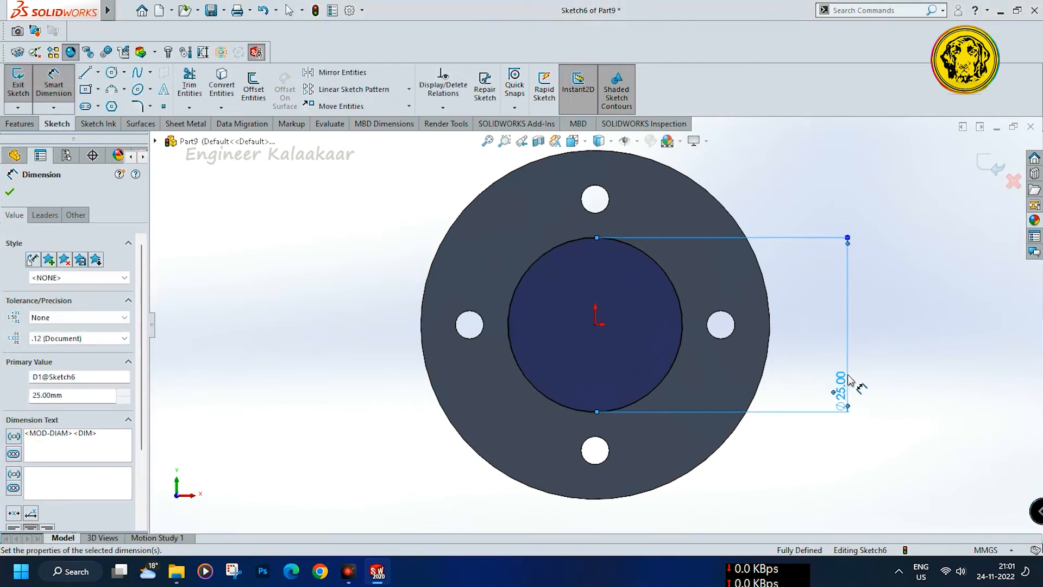
- Cut the 25 mm circle into the 50 mm disc with a Blind Extruded Cut 3 mm deep
left_click(36, 126)
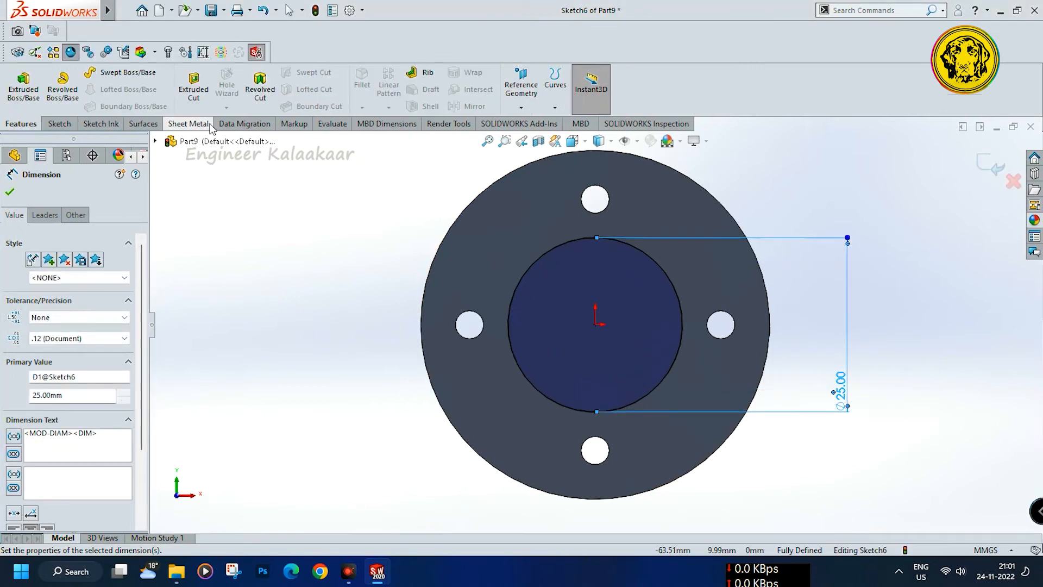
left_click(203, 96)
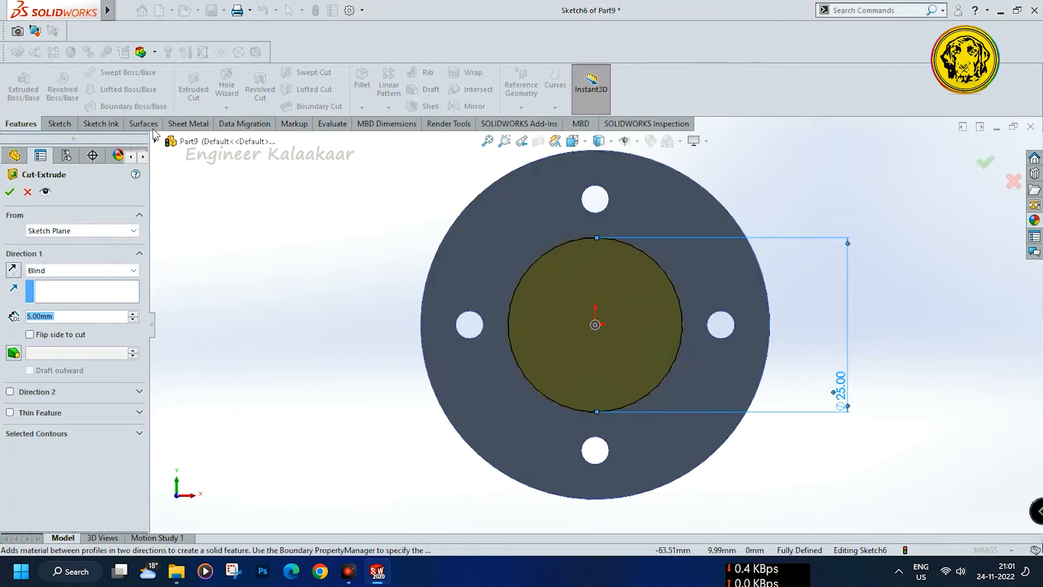
type("3")
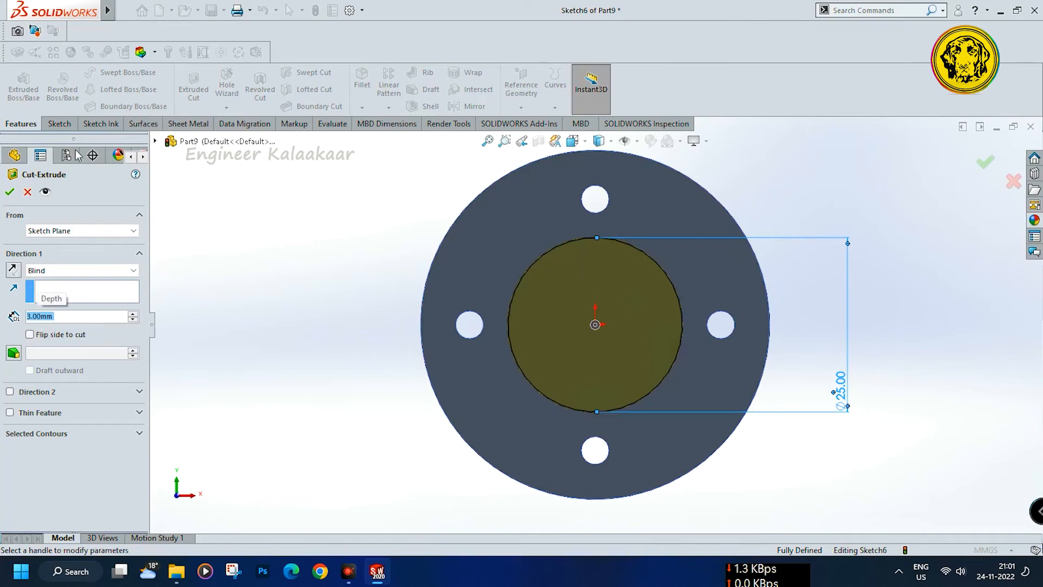
left_click(11, 191)
- Start a sketch on the ring-shaped face of the 28 mm disc and view it head-on
middle_click_drag(296, 256, 179, 255)
scroll(315, 296, "up", 4)
middle_click_drag(455, 303, 399, 321)
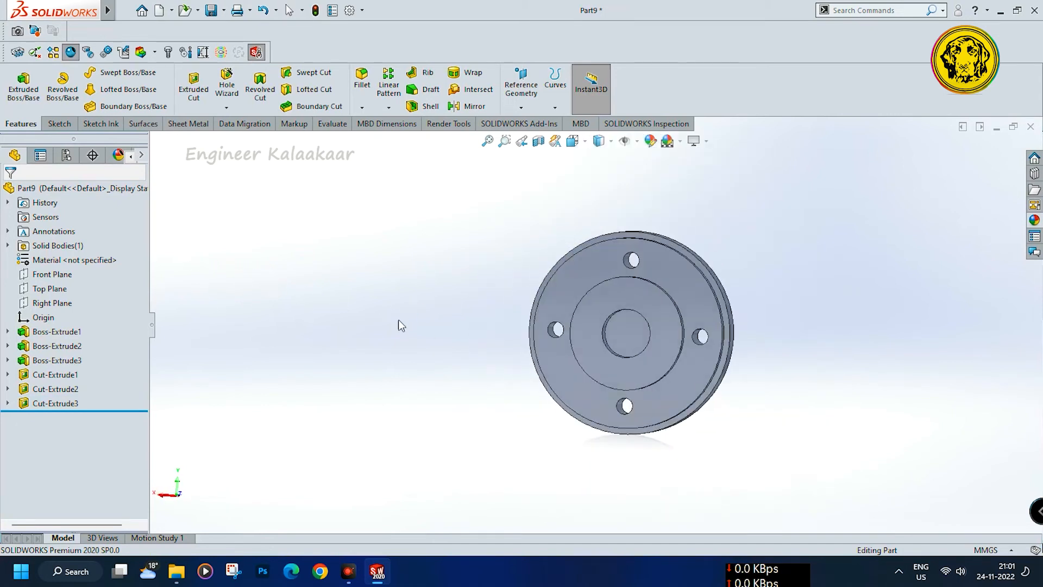
left_click(594, 318)
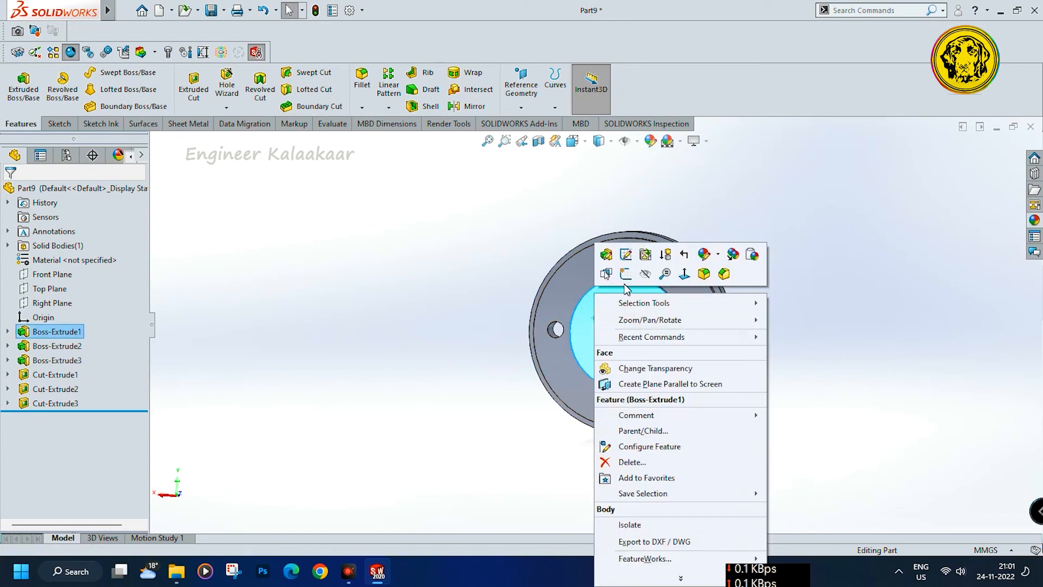
left_click(624, 282)
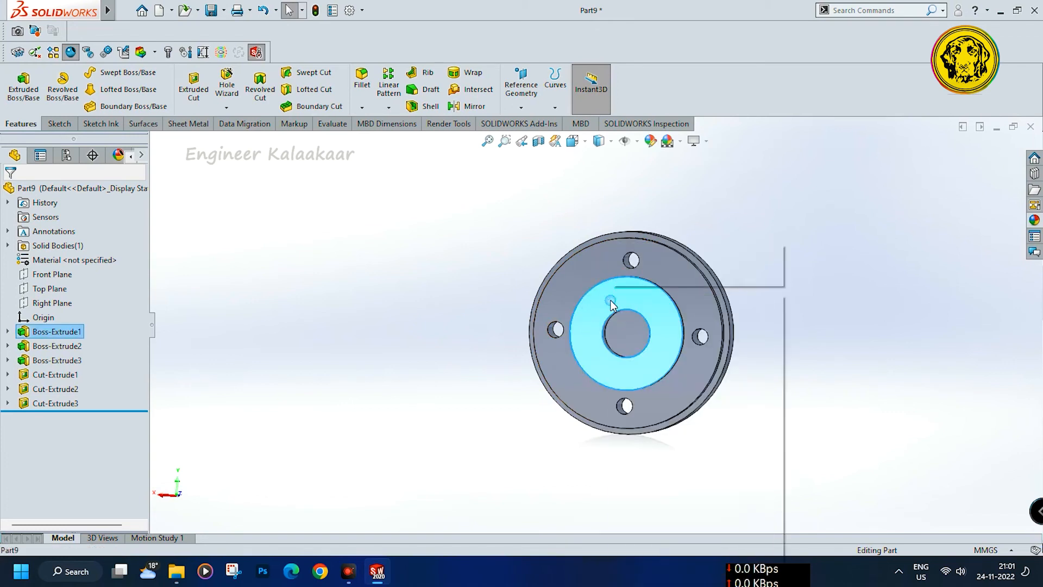
right_click(614, 302)
left_click(641, 282)
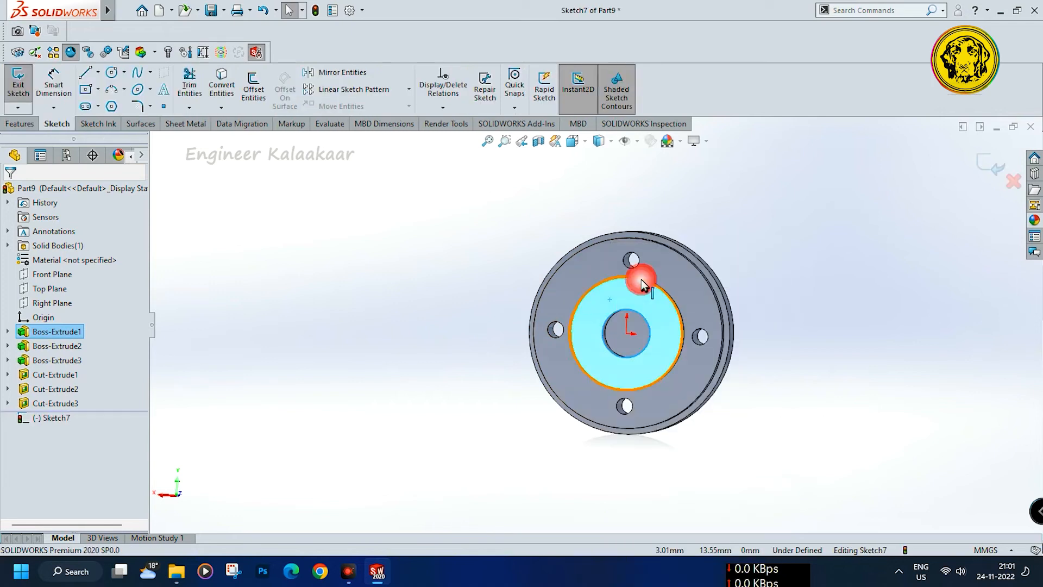
key("ctrl+8")
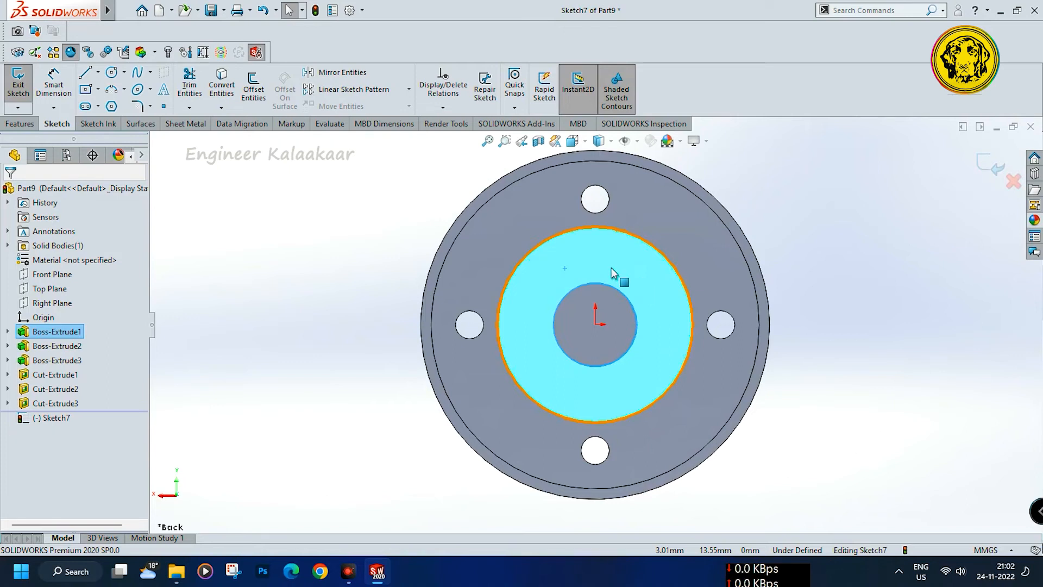
- Draw two 14 mm centerlines from the origin to the 28 mm disc's edge, one horizontal and one rising about 50° above it
left_click(98, 72)
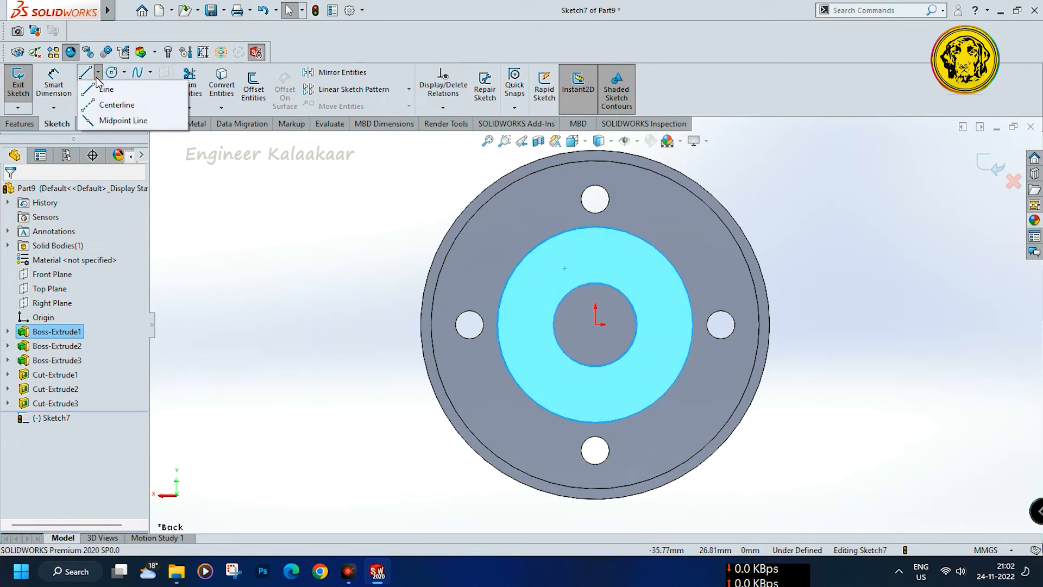
left_click(109, 103)
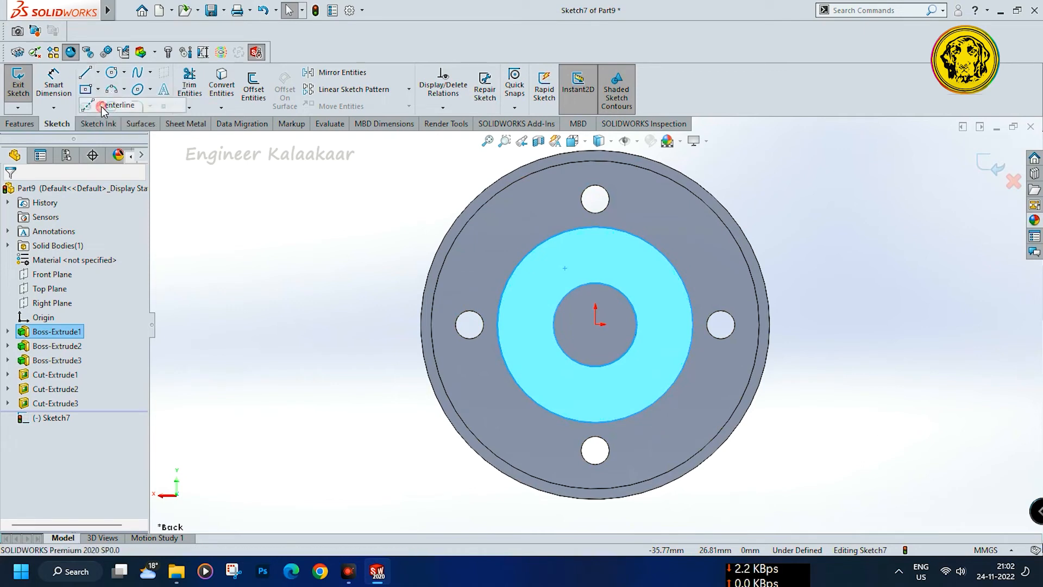
left_click(596, 325)
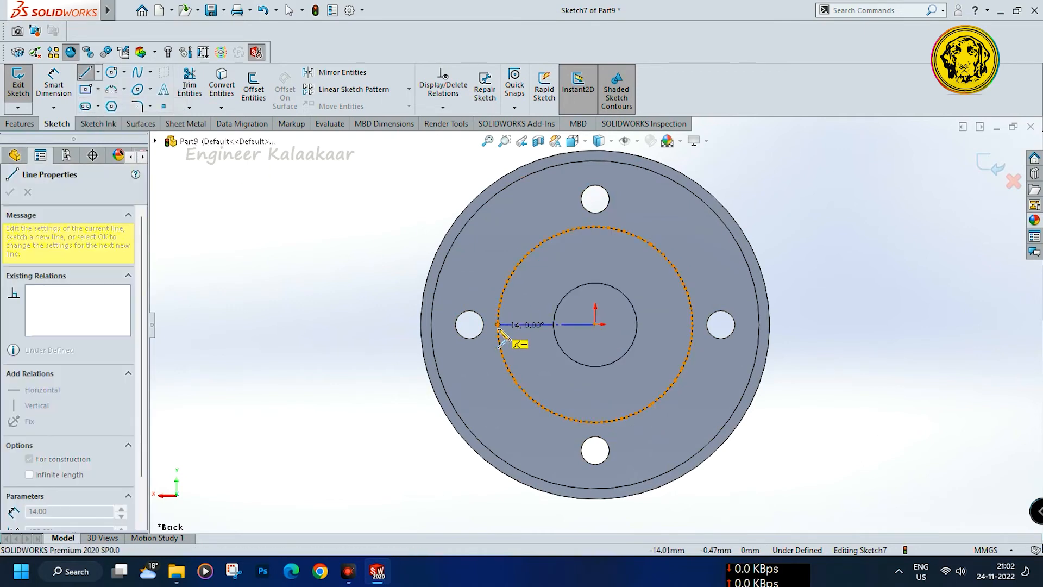
left_click(497, 325)
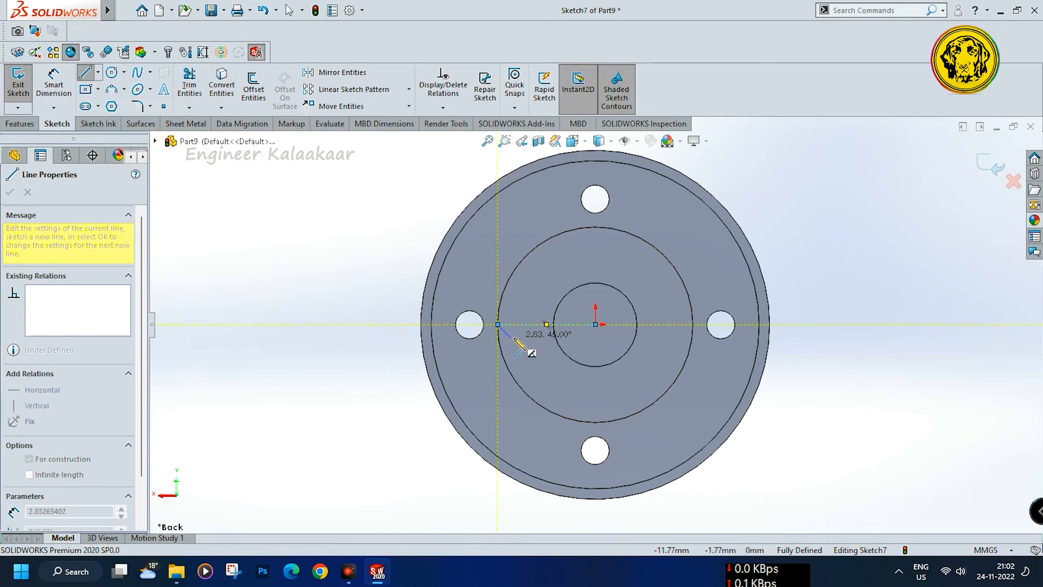
key("Escape")
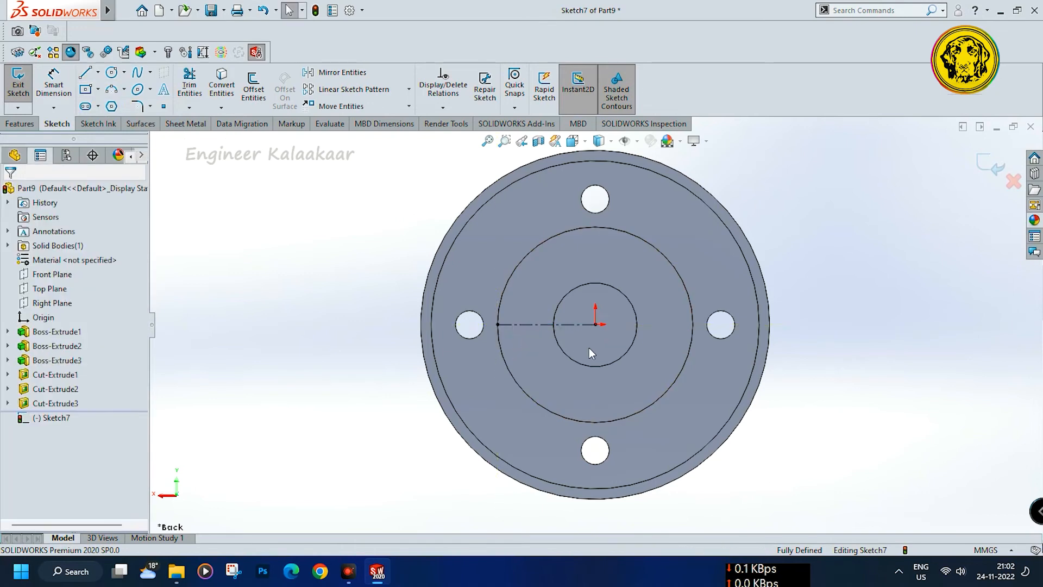
key("Return")
left_click(596, 324)
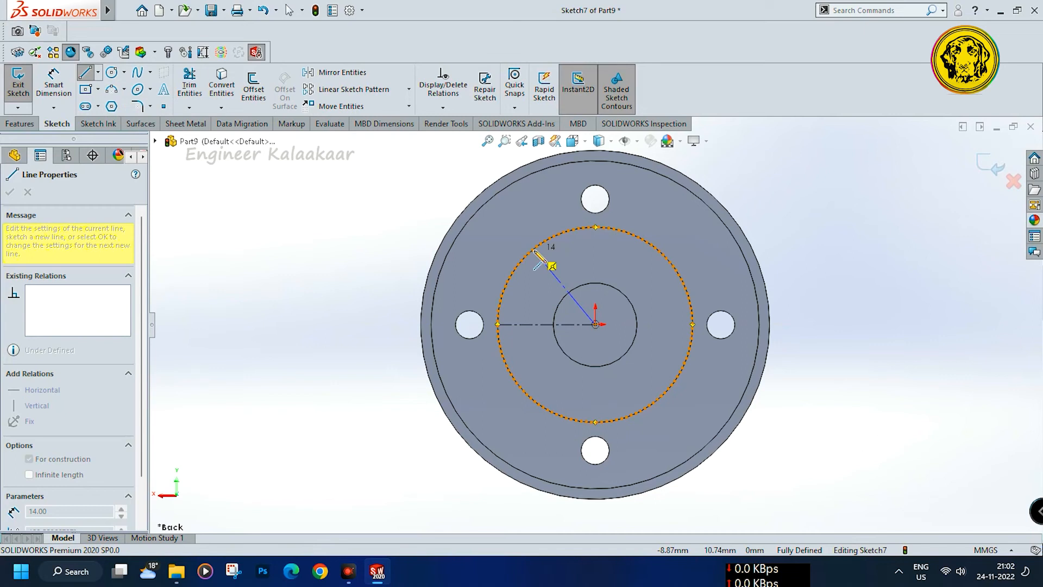
left_click(533, 249)
key("Escape")
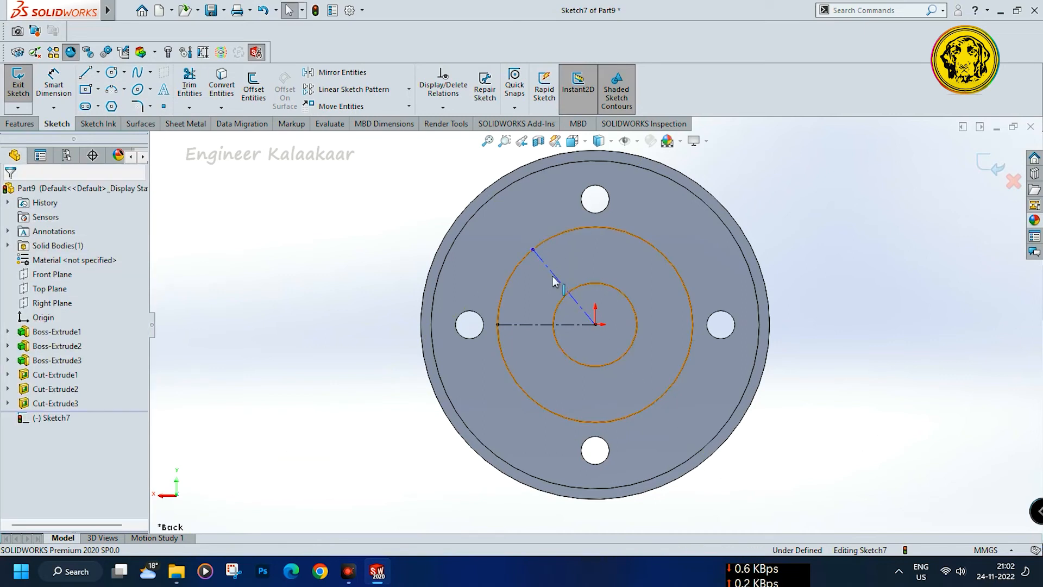
- Dimension the angle between the horizontal and the inclined centerline to 45°
left_click(49, 86)
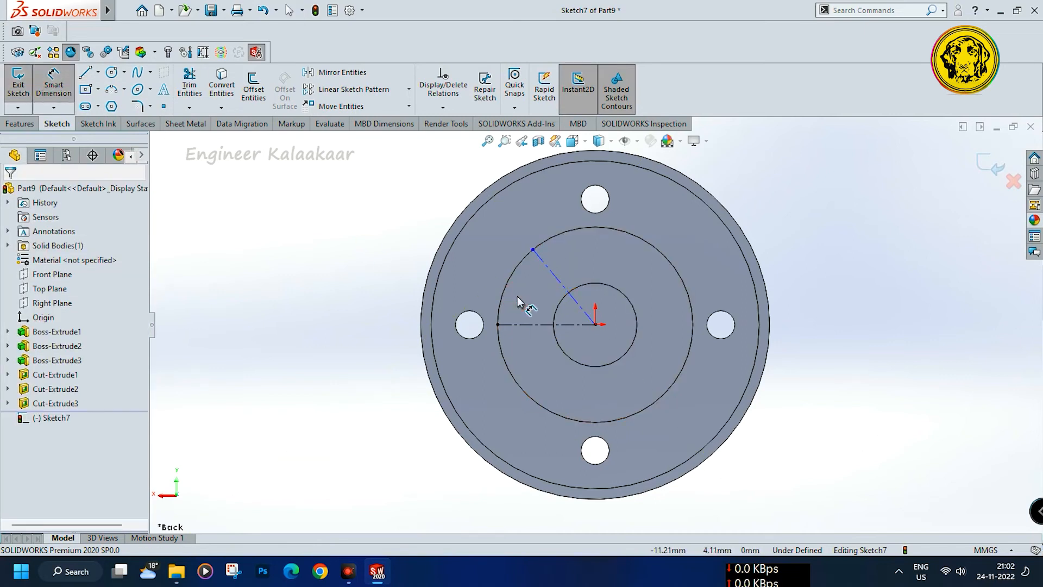
left_click(542, 325)
left_click(570, 295)
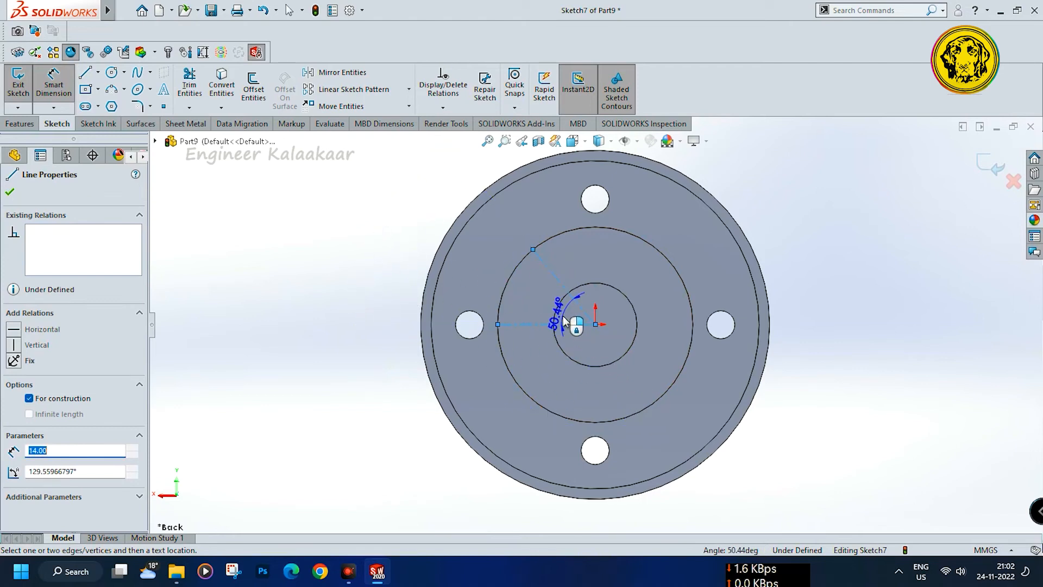
left_click(563, 316)
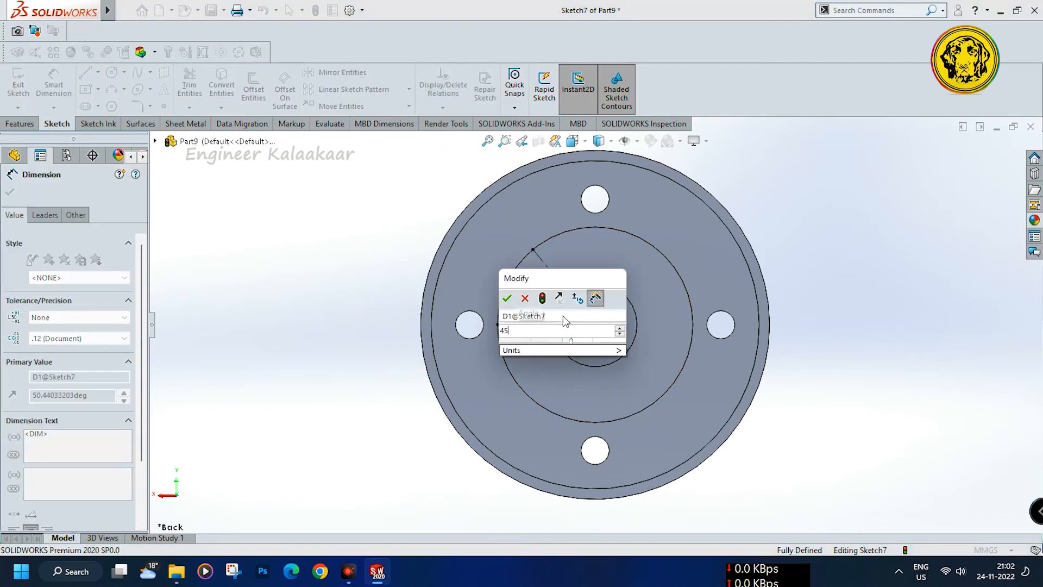
key("Return")
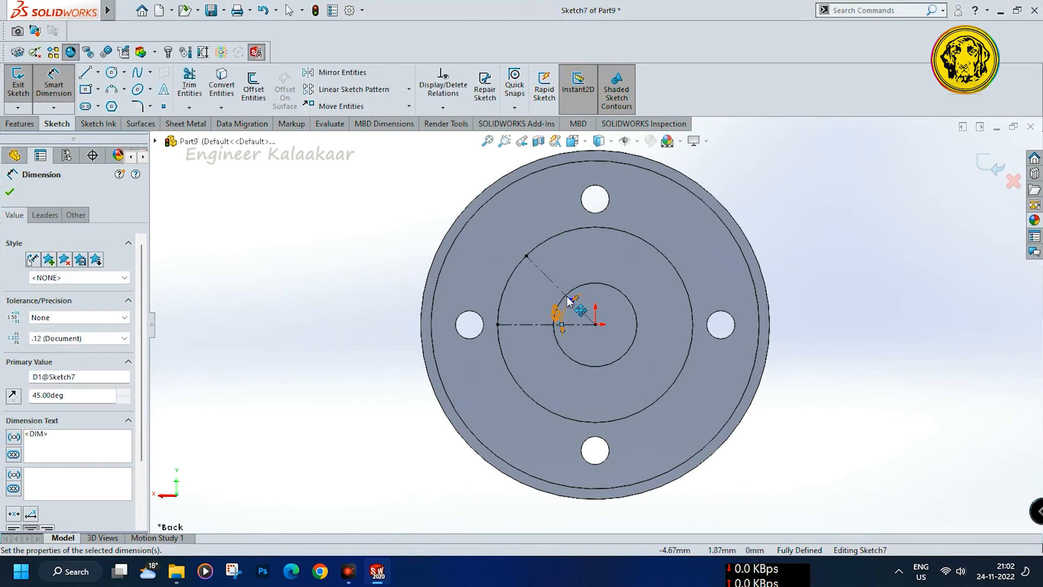
- Draw a midpoint line about 9.35 mm long, centred on the inclined centerline's outer end and perpendicular to that centerline
scroll(543, 264, "down", 2)
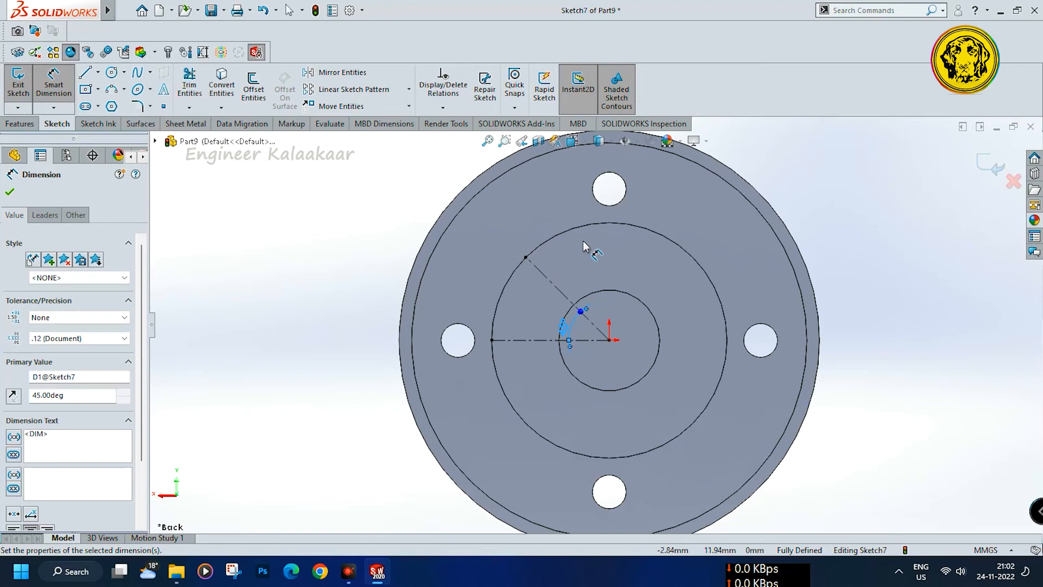
scroll(585, 240, "down", 1)
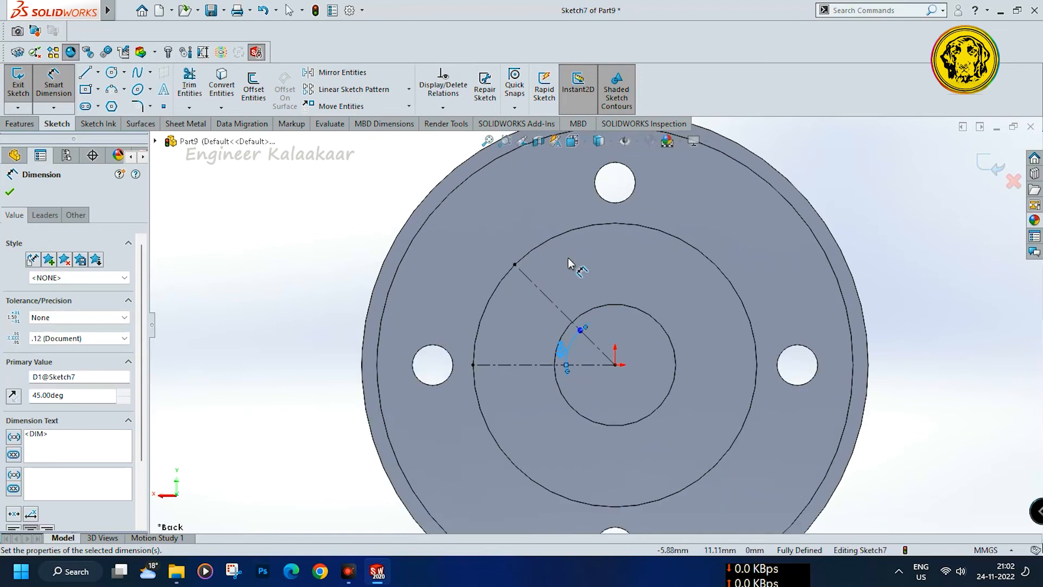
left_click(98, 72)
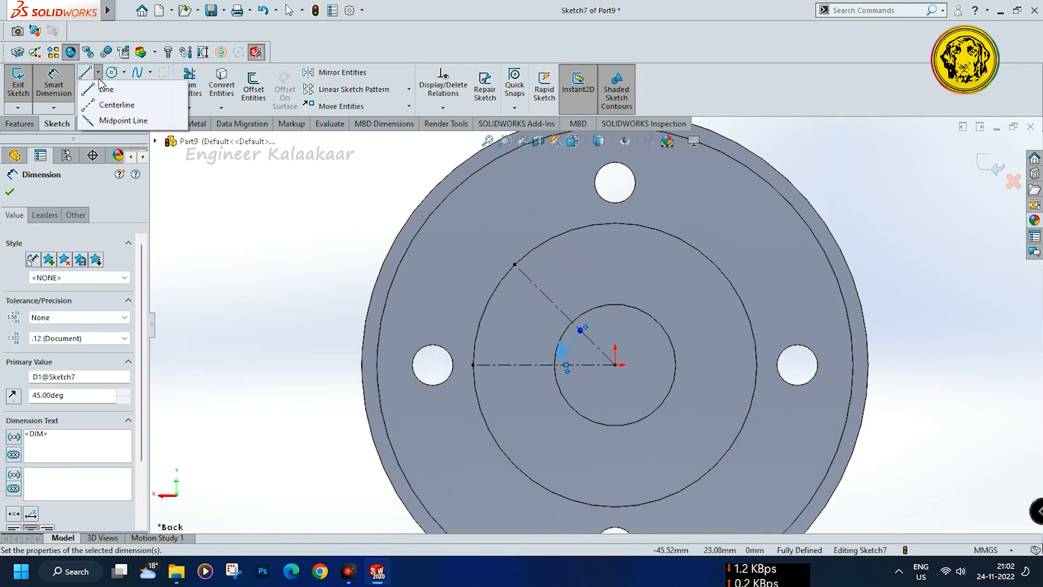
left_click(106, 121)
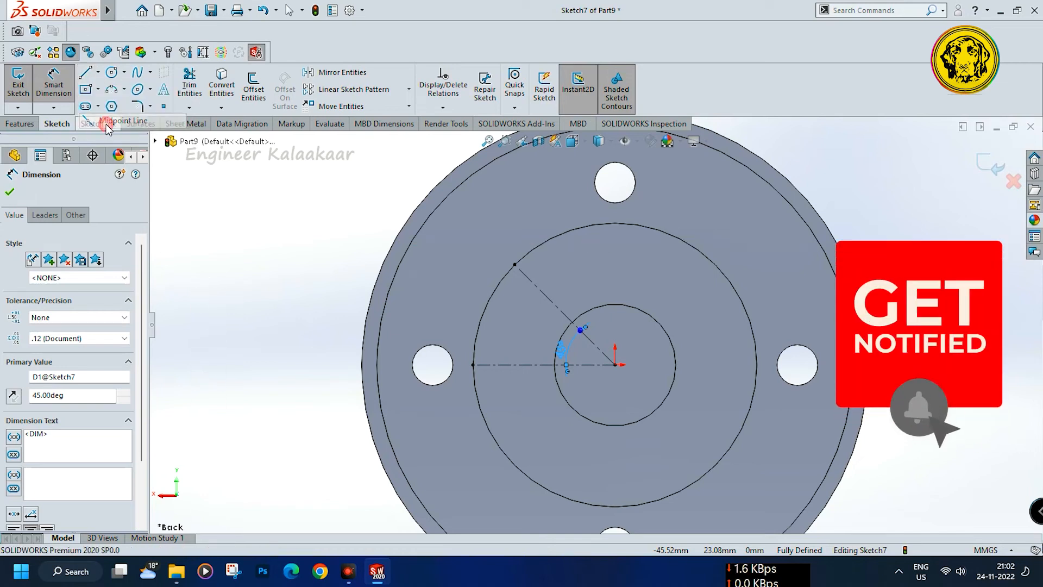
left_click(515, 266)
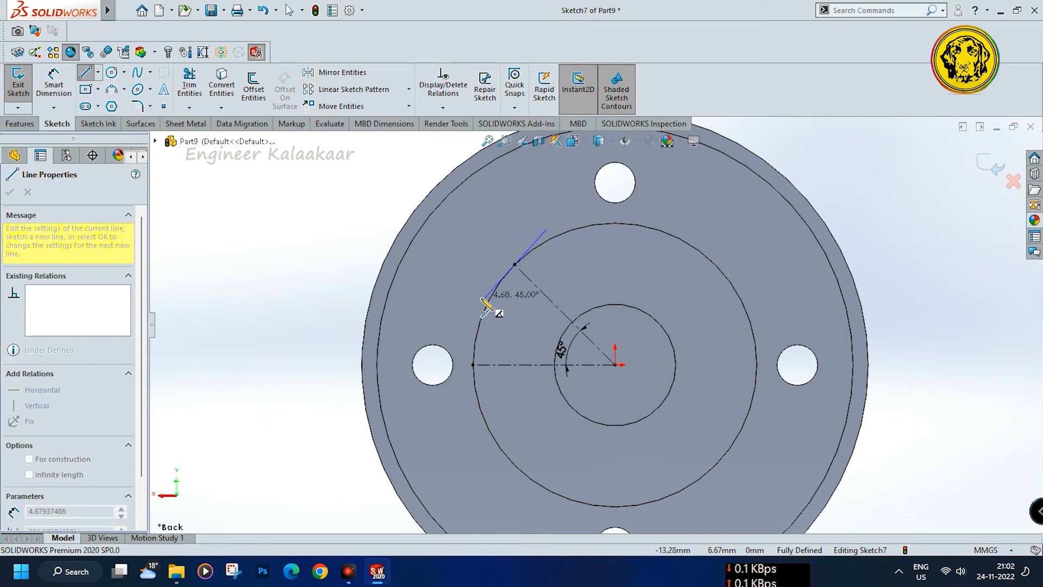
left_click(481, 298)
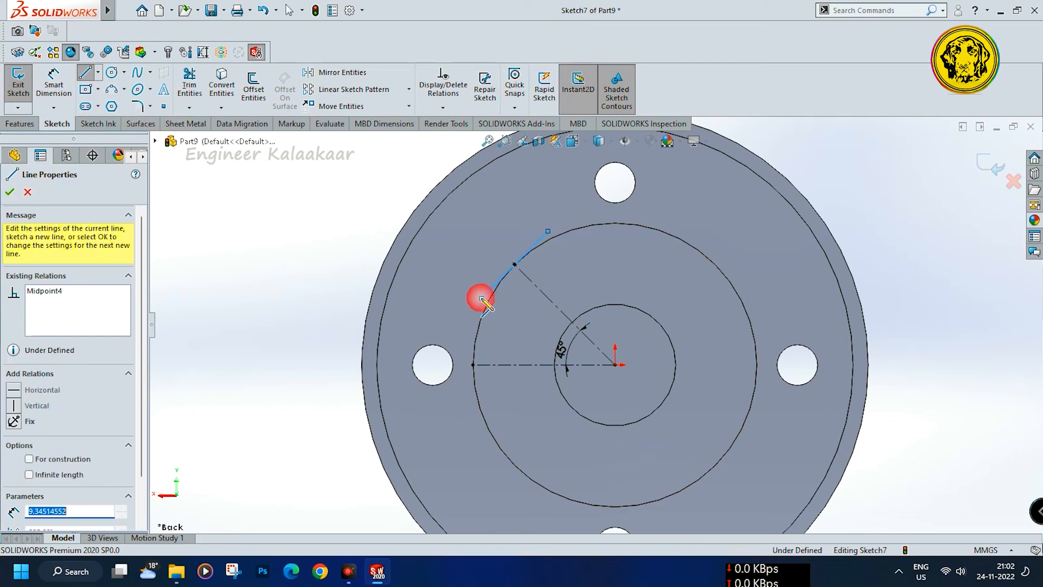
- Dimension the midpoint line's length to 10 mm
left_click(53, 86)
left_click(500, 284)
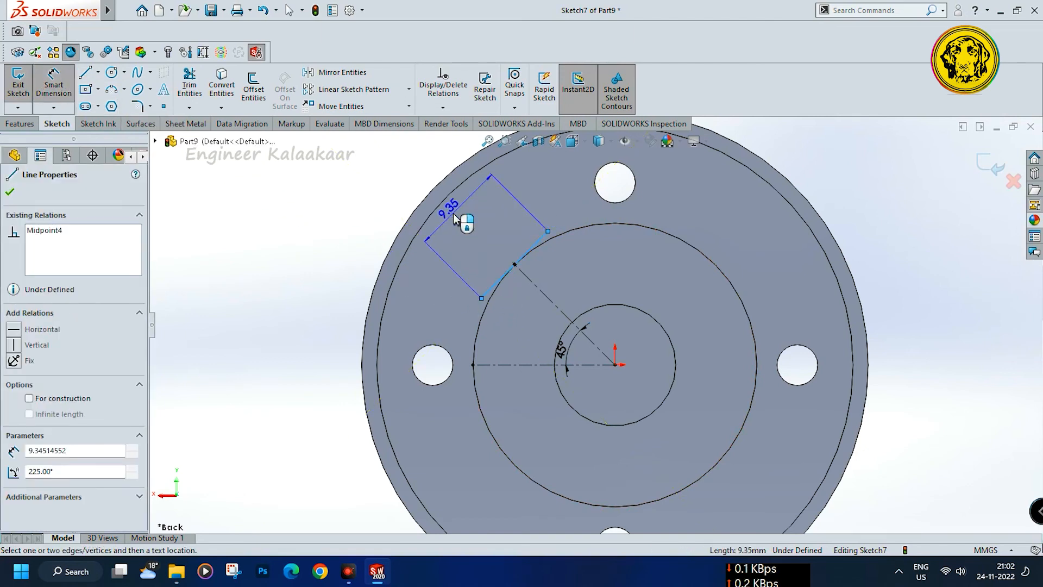
left_click(455, 217)
type("10")
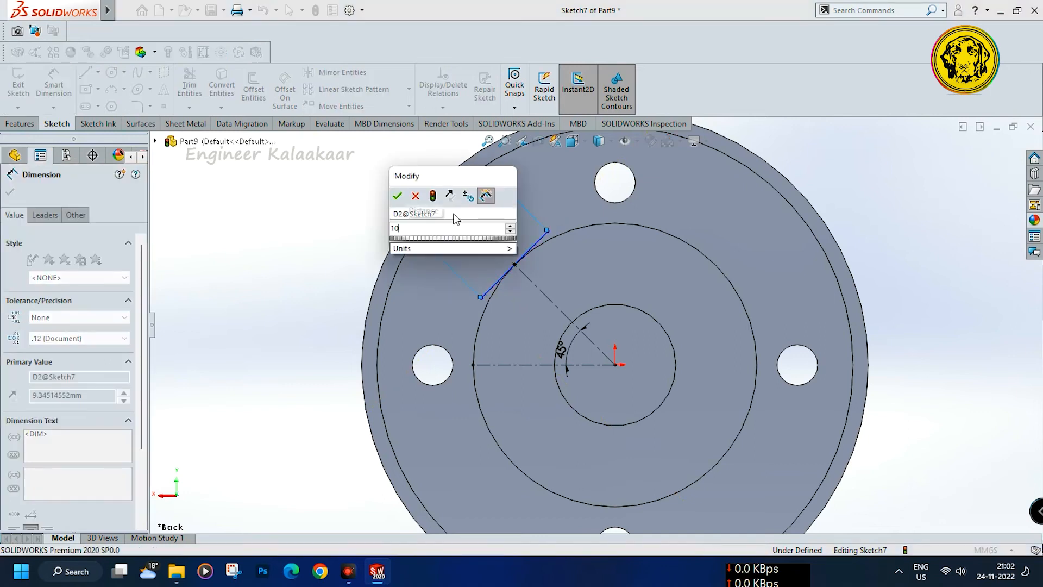
key("Return")
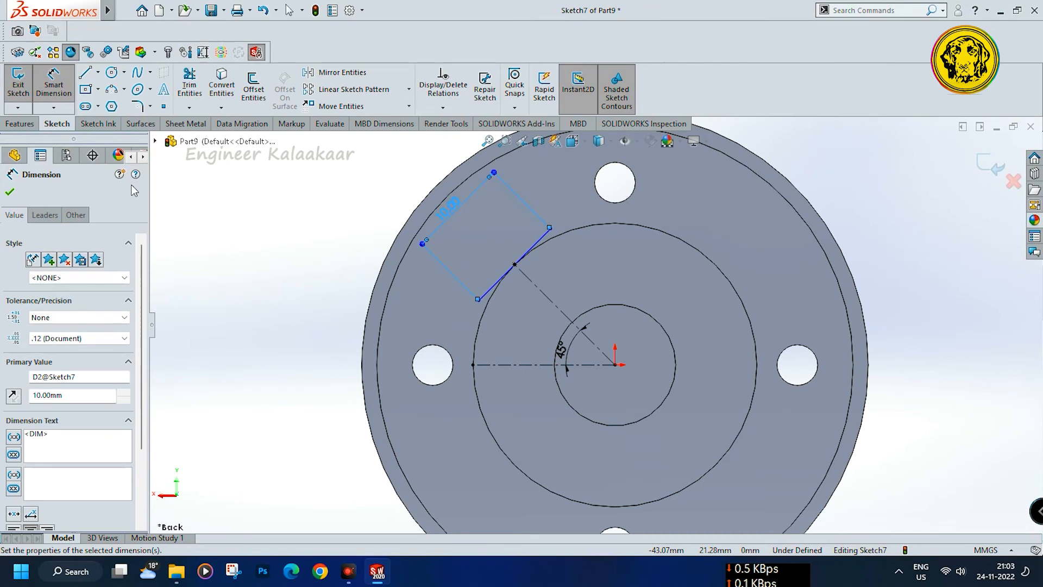
- Offset the 10 mm line by 4 mm in one direction only, reversed towards the part's centre
left_click(254, 92)
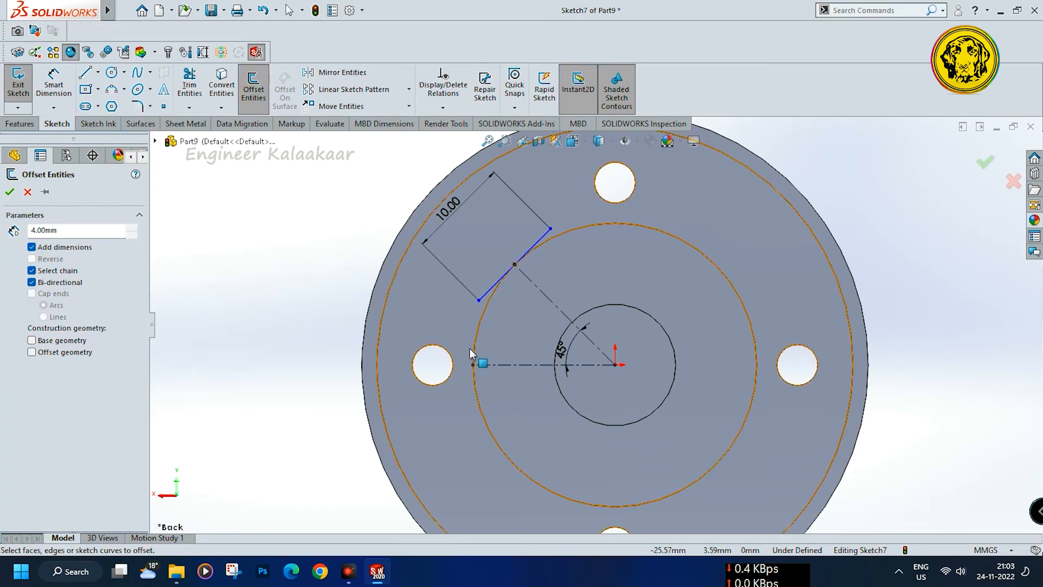
left_click(490, 286)
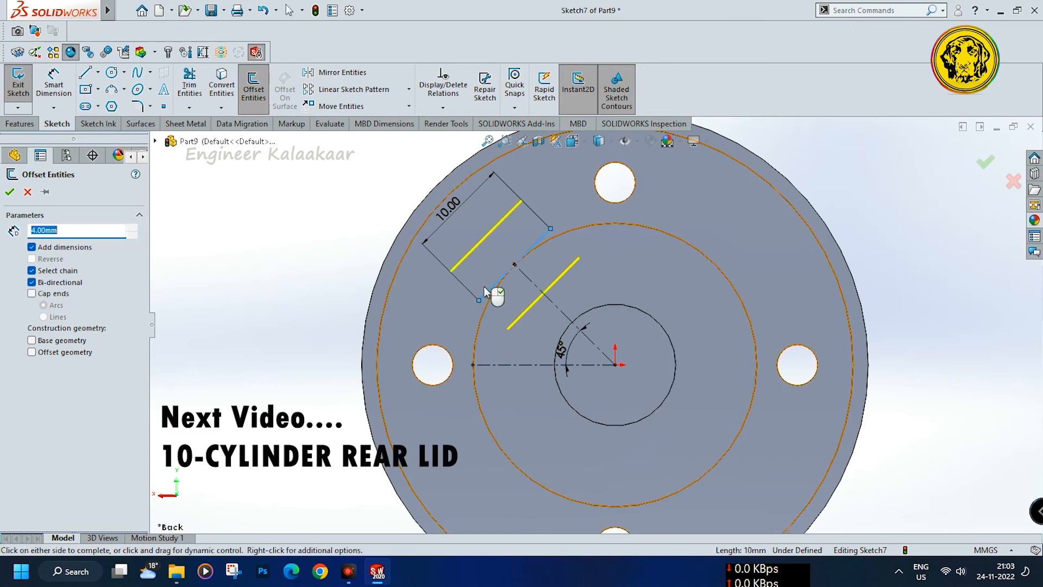
left_click(32, 282)
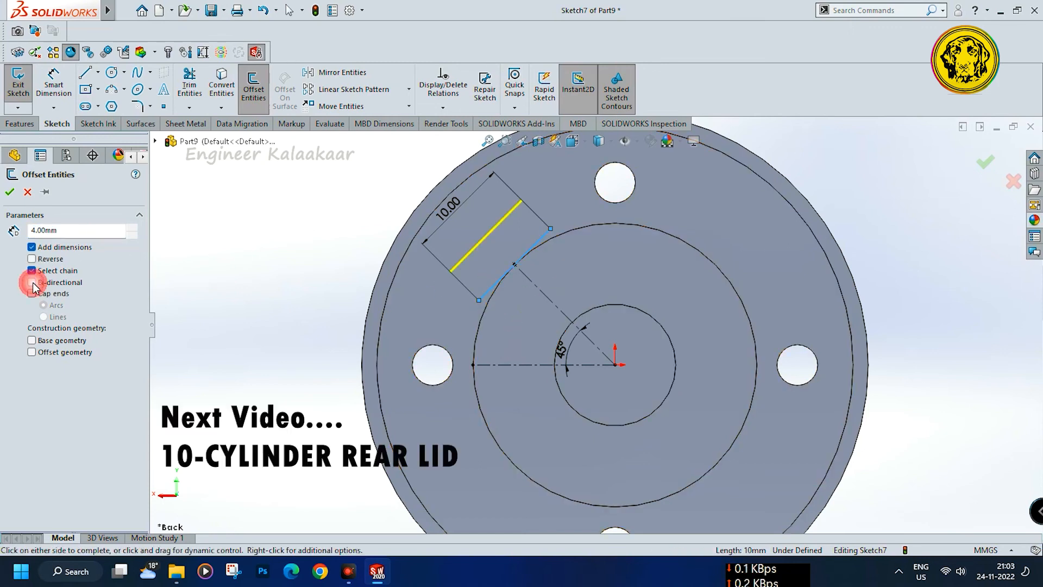
left_click(32, 260)
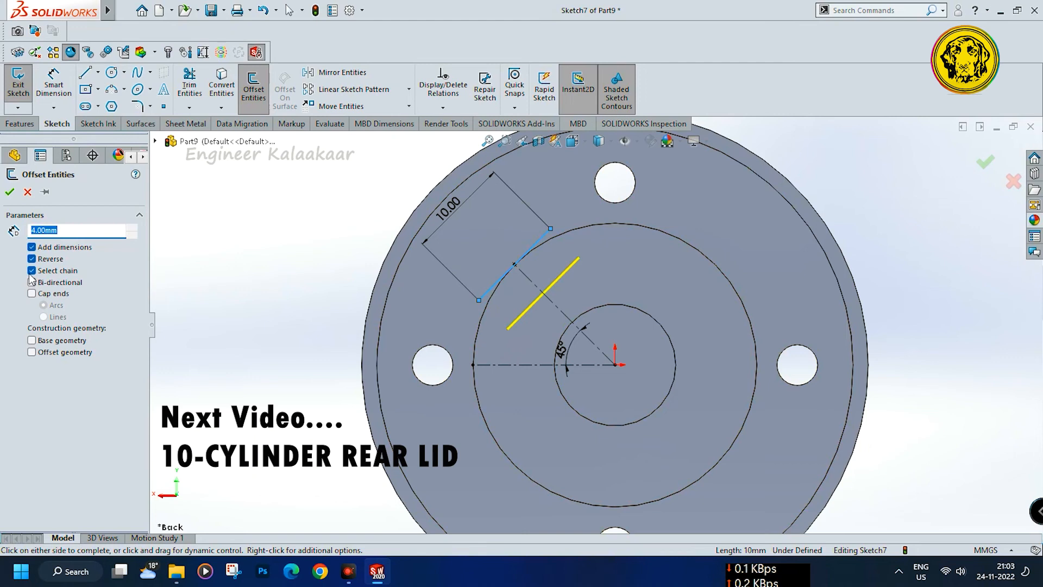
left_click(9, 192)
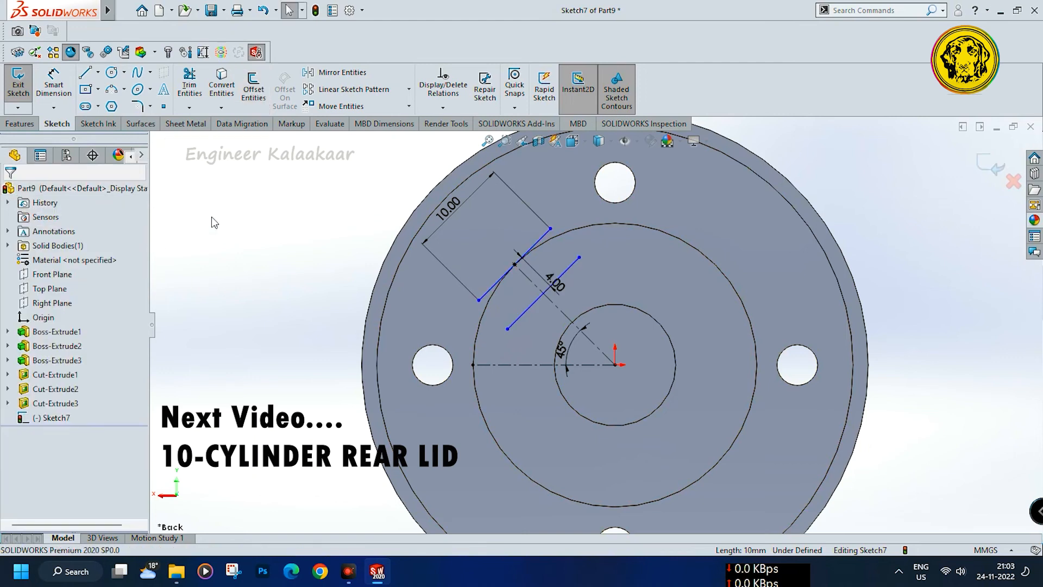
- Close the rectangle with two lines joining the matching endpoints of the 10 mm line and its offset copy
key("l")
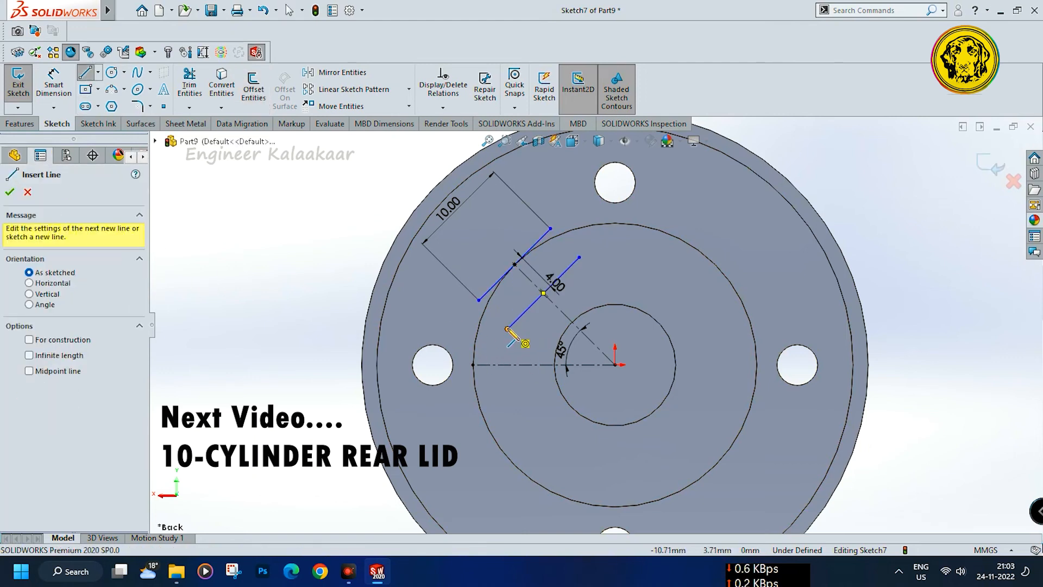
left_click(479, 299)
left_click(507, 328)
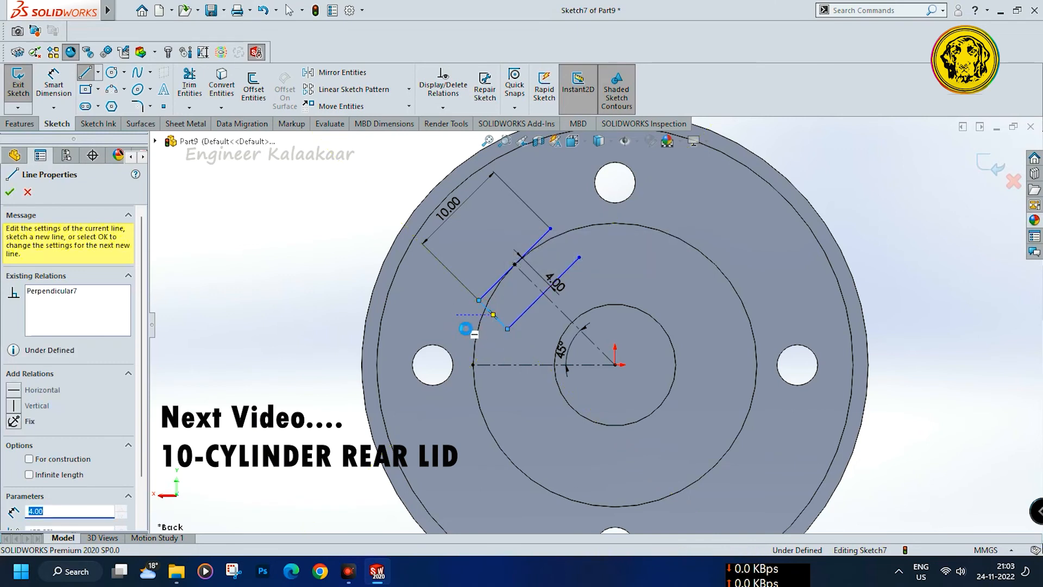
key("Escape")
key("l")
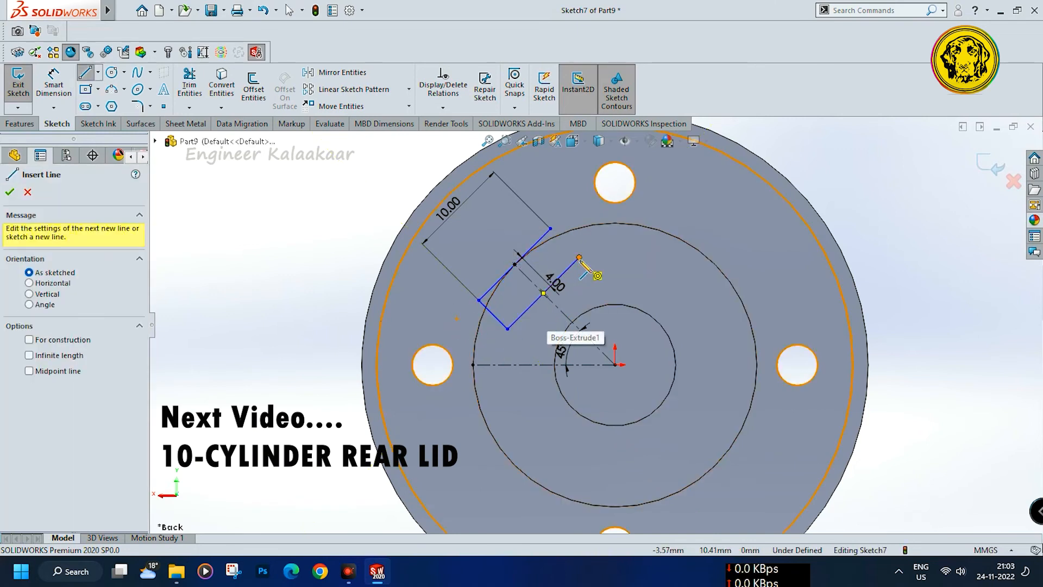
left_click(550, 228)
left_click(579, 257)
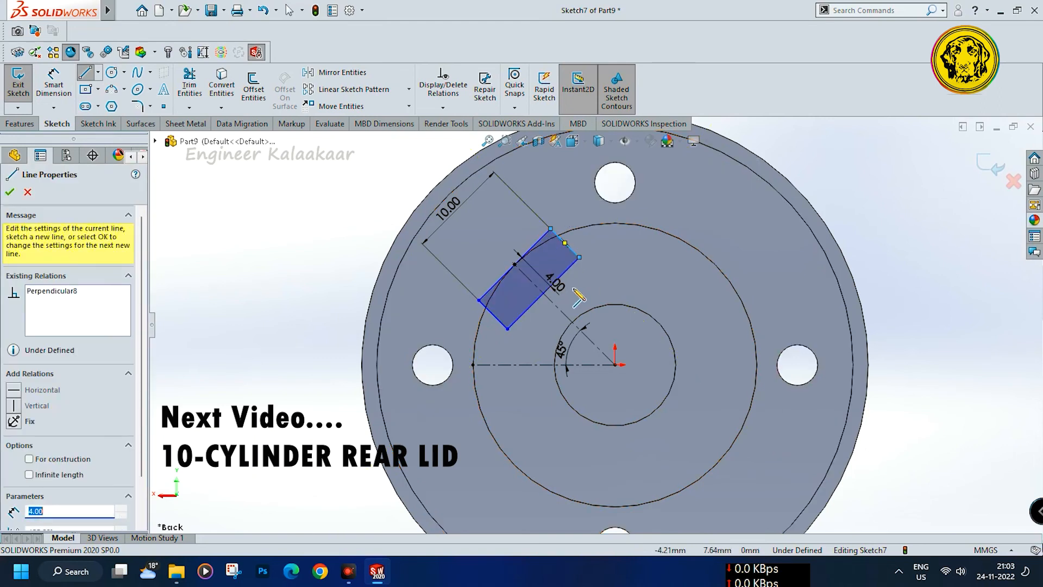
key("Escape")
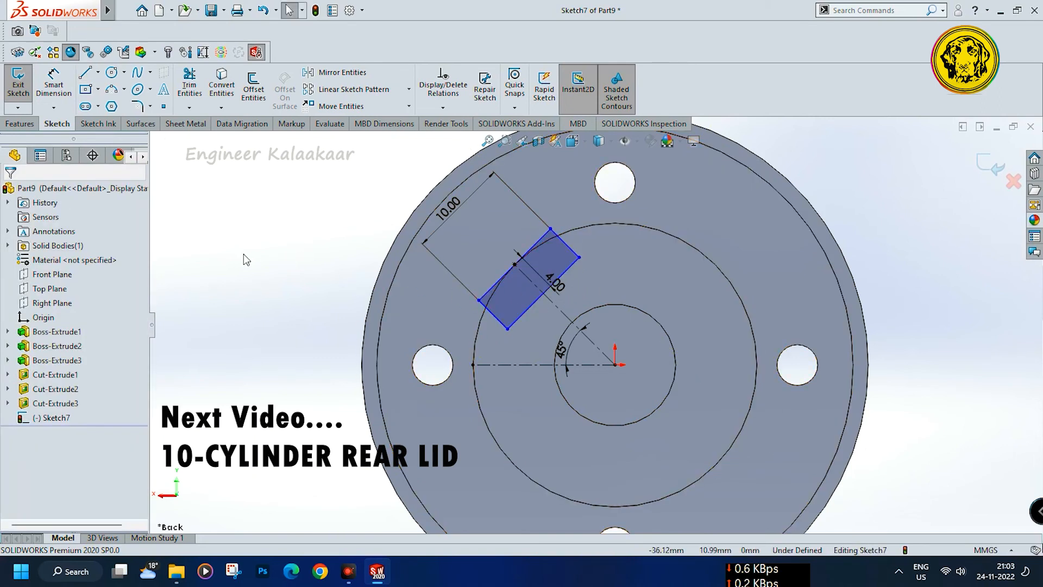
- Round the rectangle's two corners nearest the part's centre with 1 mm sketch fillets
left_click(138, 106)
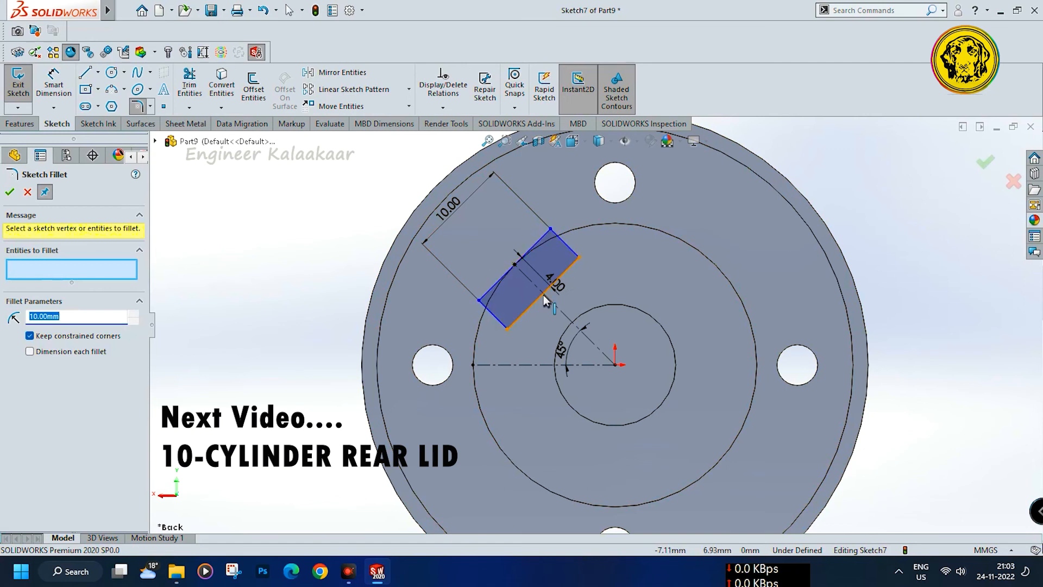
left_click(579, 257)
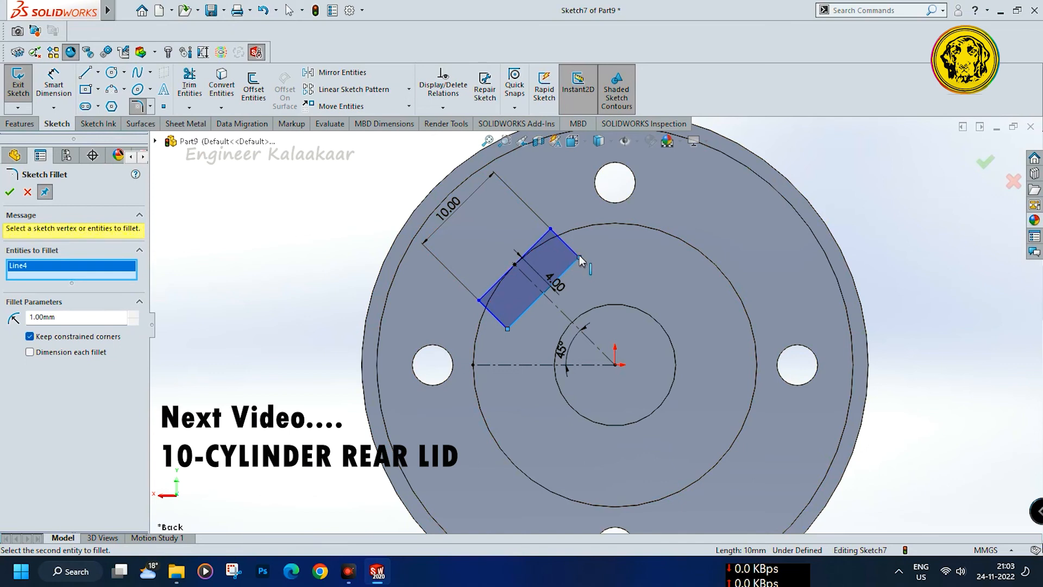
left_click(580, 256)
left_click(579, 256)
left_click(524, 316)
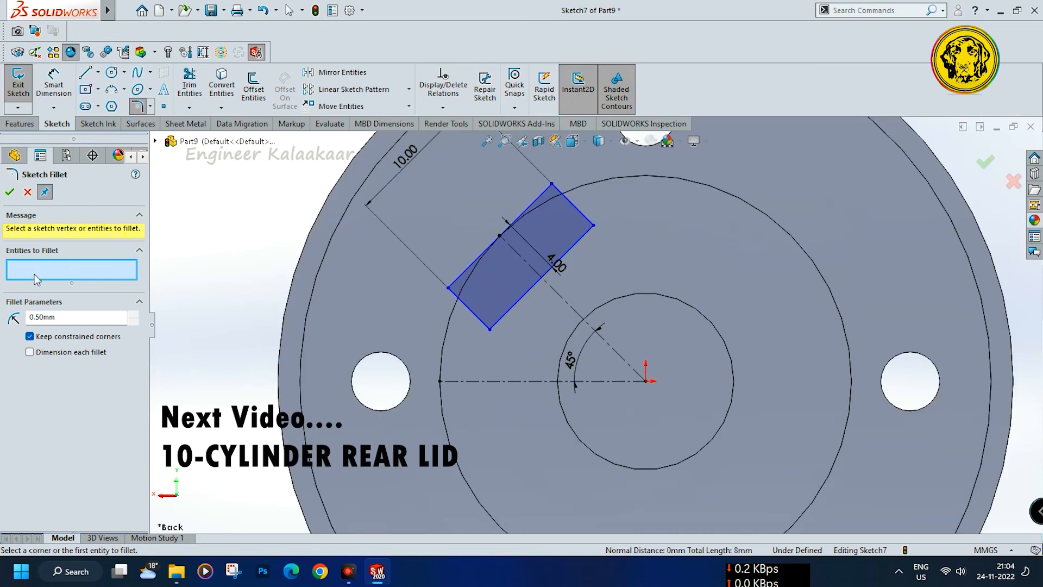
double_click(77, 326)
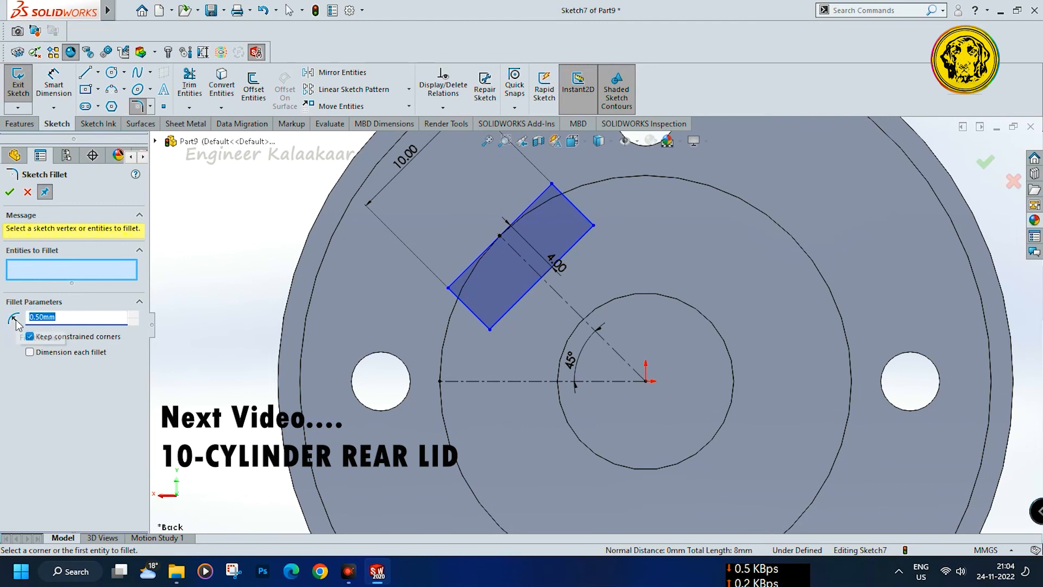
type("1.")
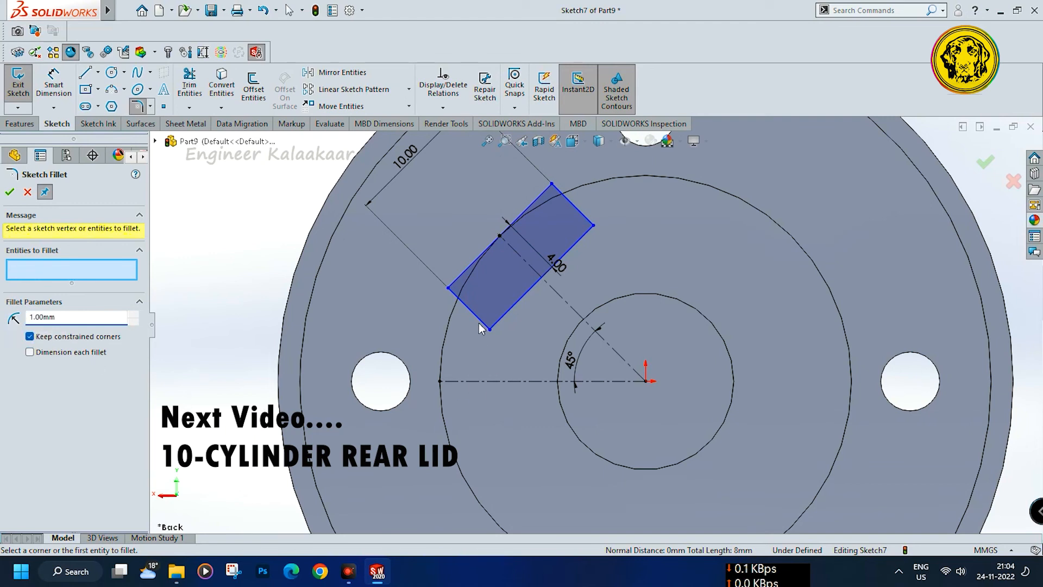
left_click(481, 324)
left_click(505, 323)
left_click(586, 219)
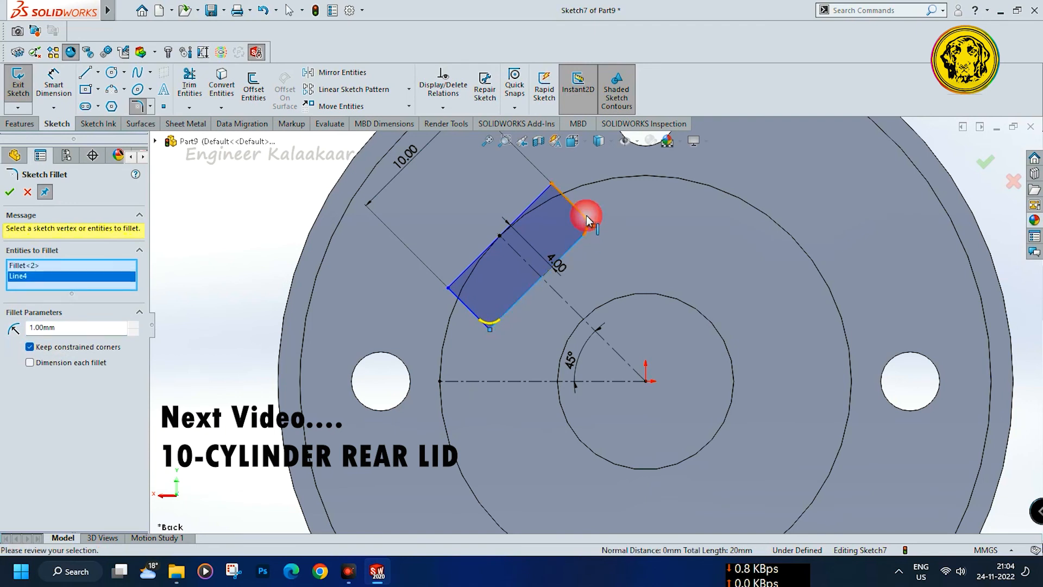
left_click(586, 231)
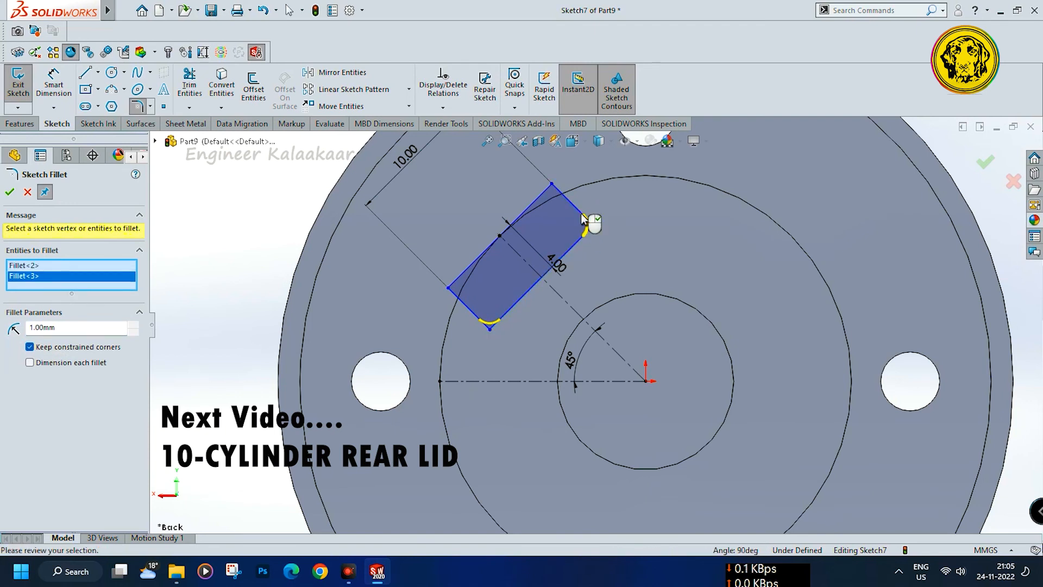
left_click(5, 194)
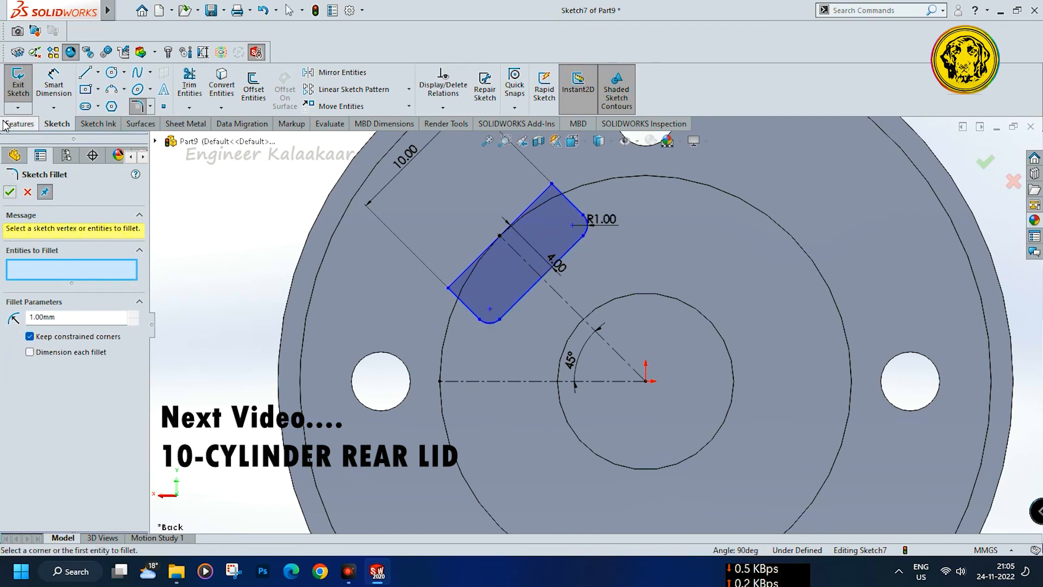
left_click(20, 124)
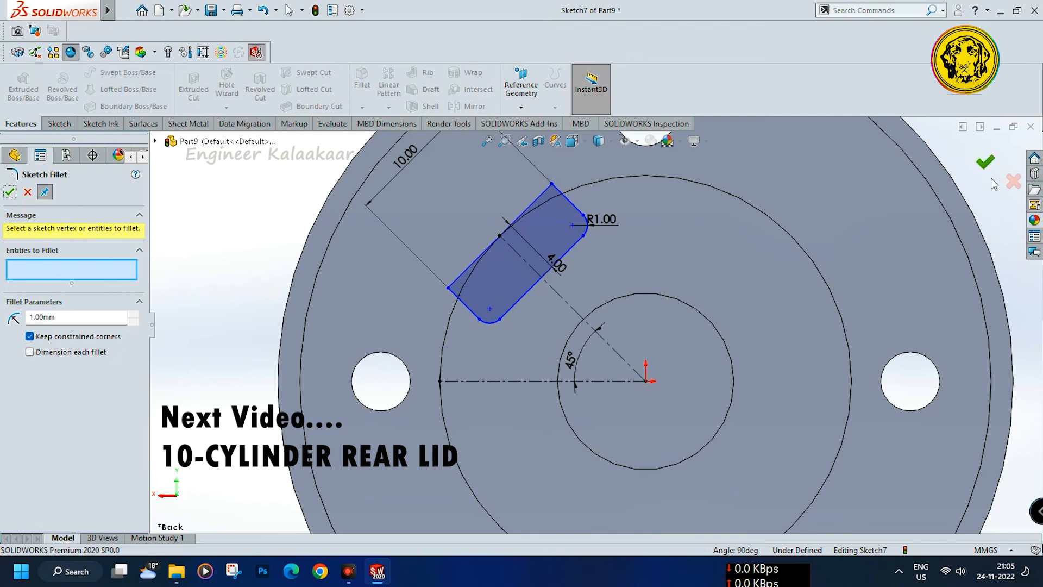
left_click(9, 192)
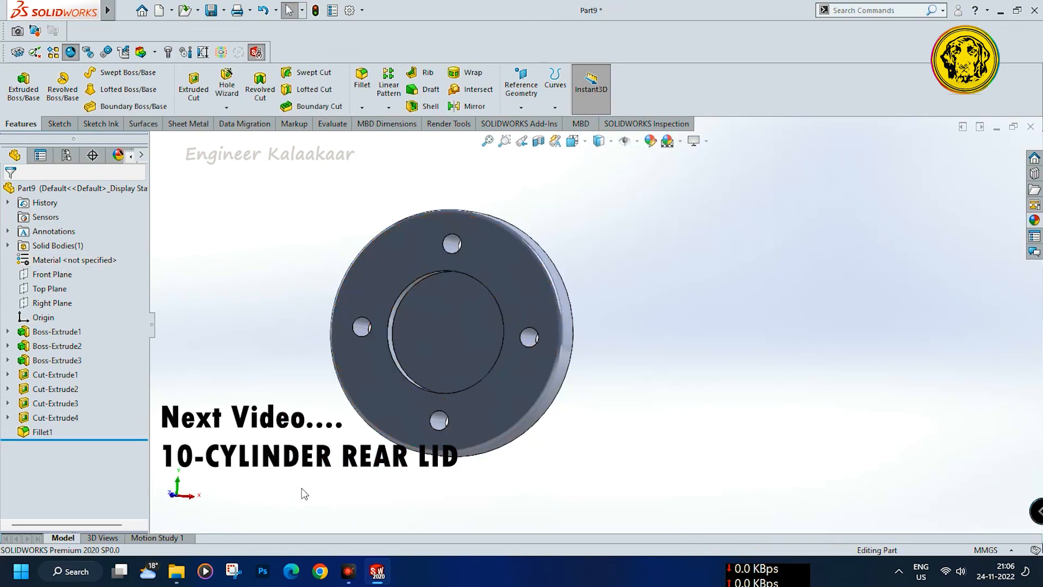
- Apply a scene with a plain white background to the graphics area
left_click(1034, 225)
left_click_drag(959, 352, 661, 333)
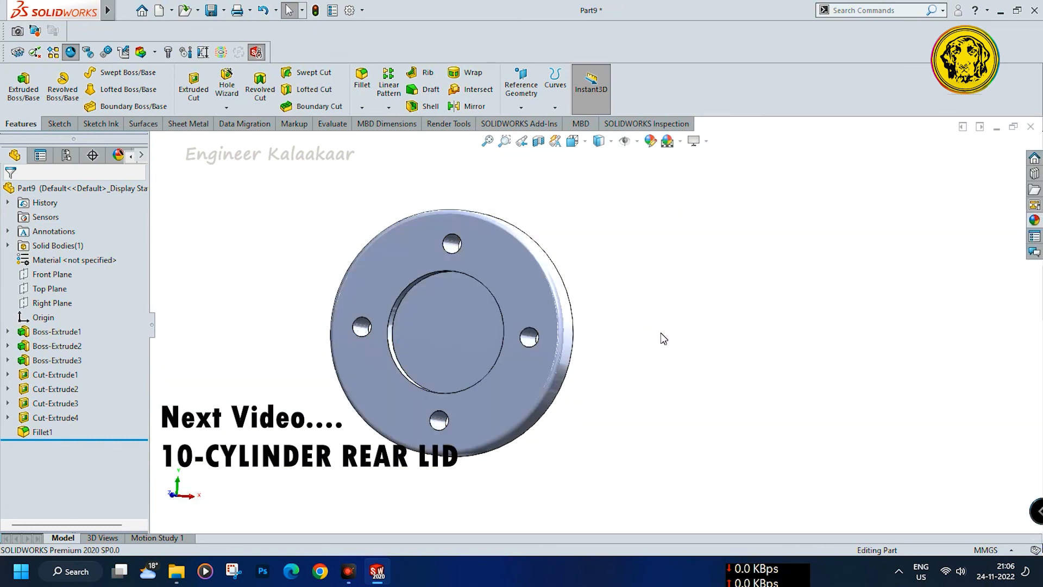